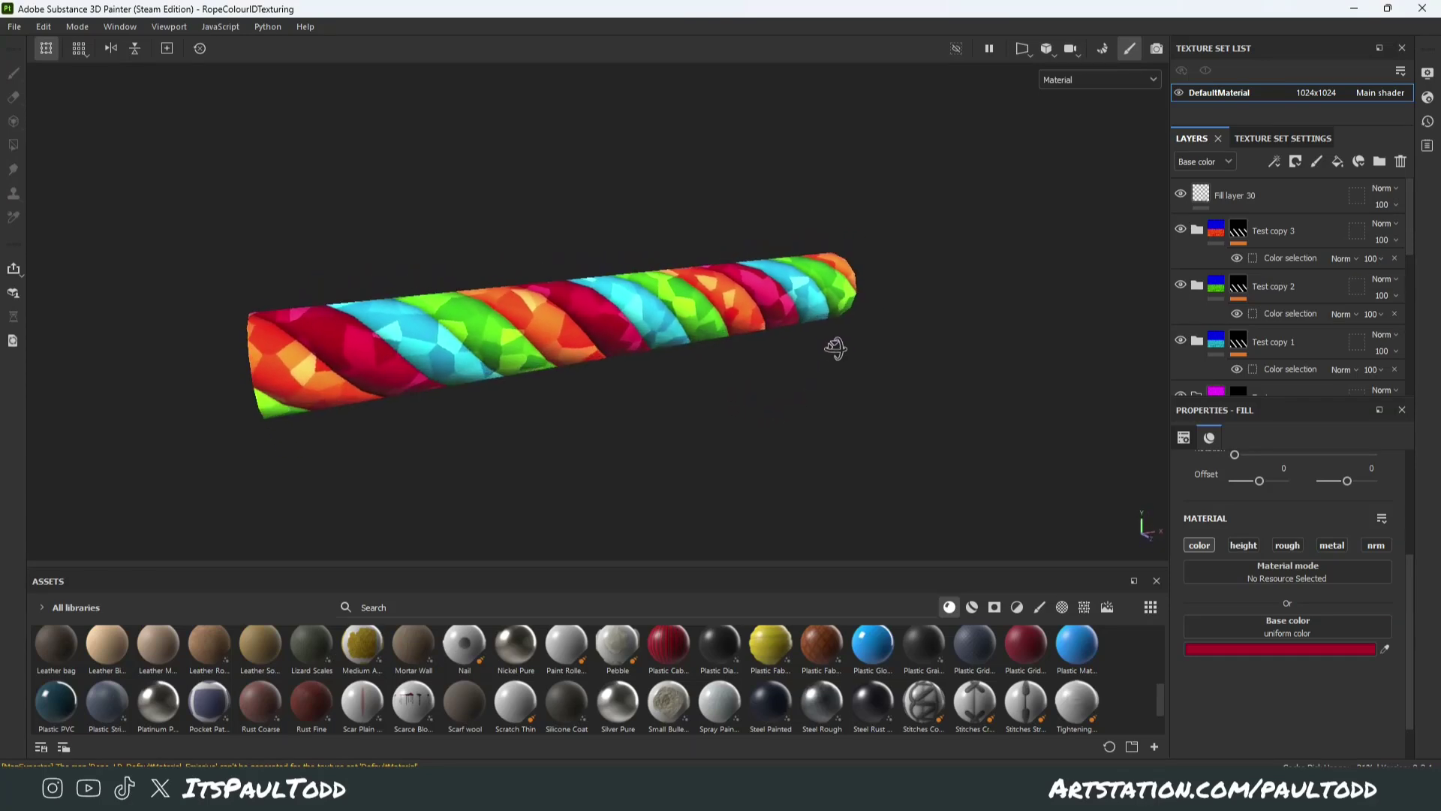
- Show the baked colour ID map on the rope and paint more red onto its upper-left area
key(b)
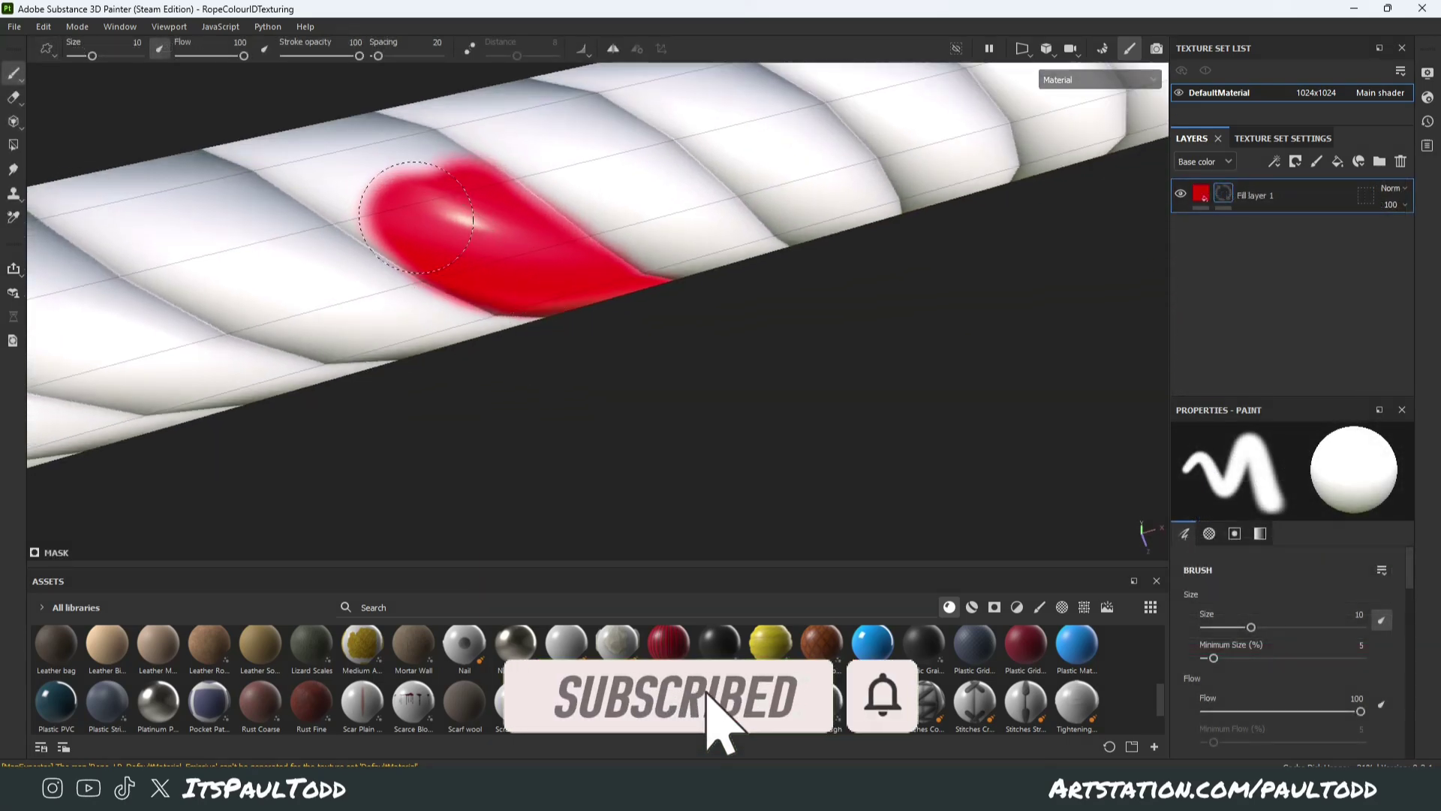
mouse_move(416, 217)
mouse_down()
mouse_move(321, 162)
mouse_move(398, 199)
mouse_move(389, 166)
mouse_move(442, 198)
mouse_move(397, 160)
mouse_move(528, 227)
mouse_move(579, 273)
mouse_up()
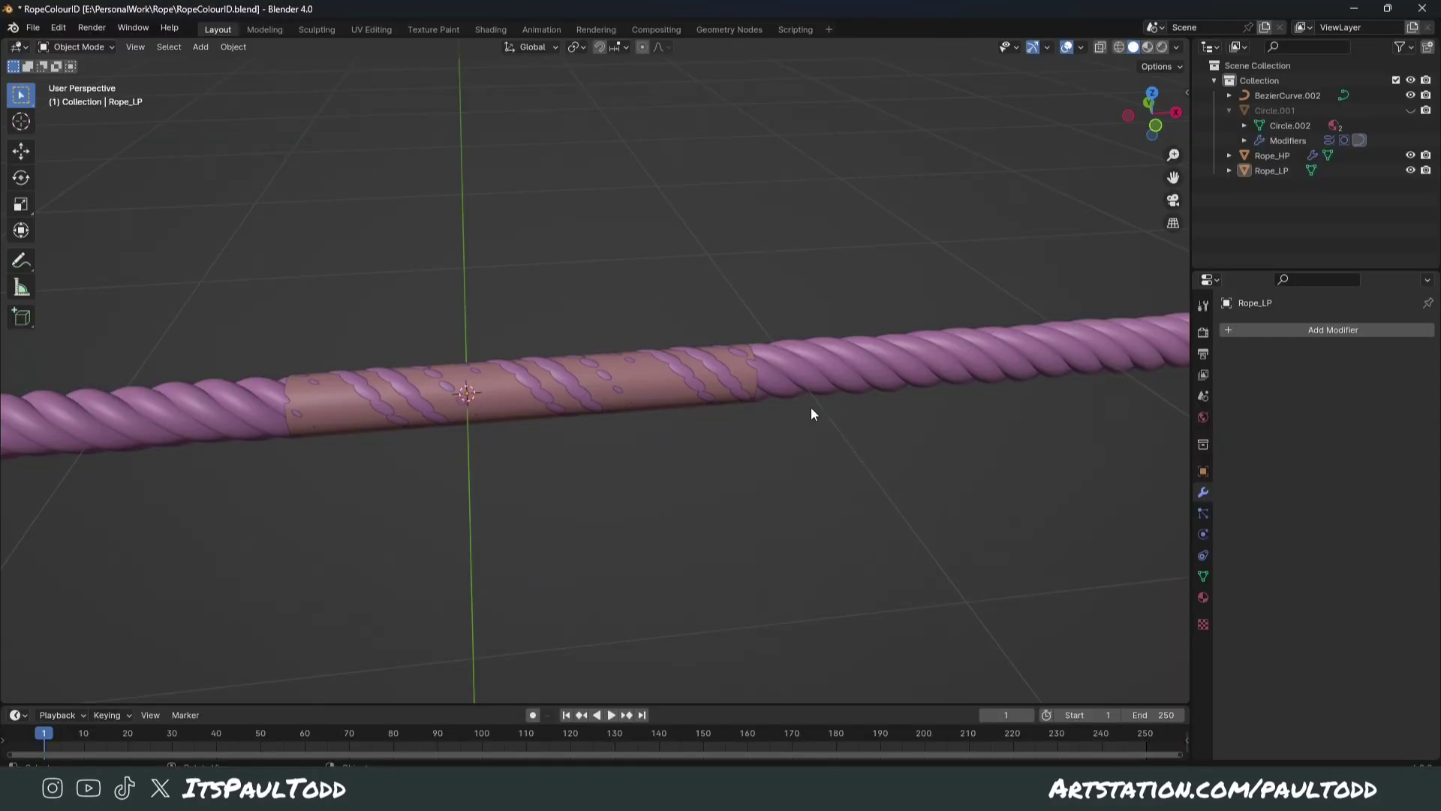
- Select Rope_LP, inspect its mesh in Edit Mode, then return to Object Mode in side view
click(861, 355)
click(677, 398)
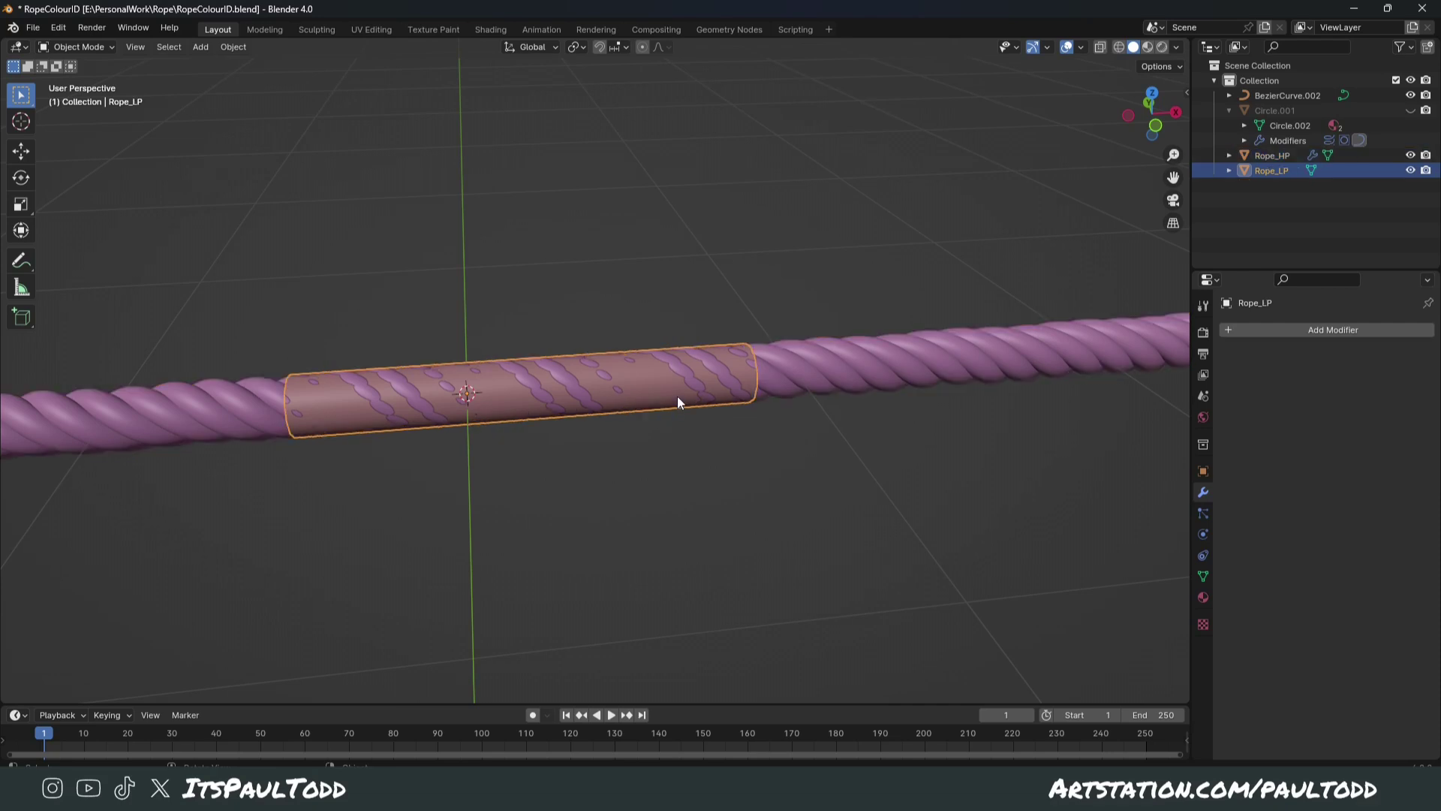
key(Tab)
middle_drag(677, 395, 825, 315)
key(Tab)
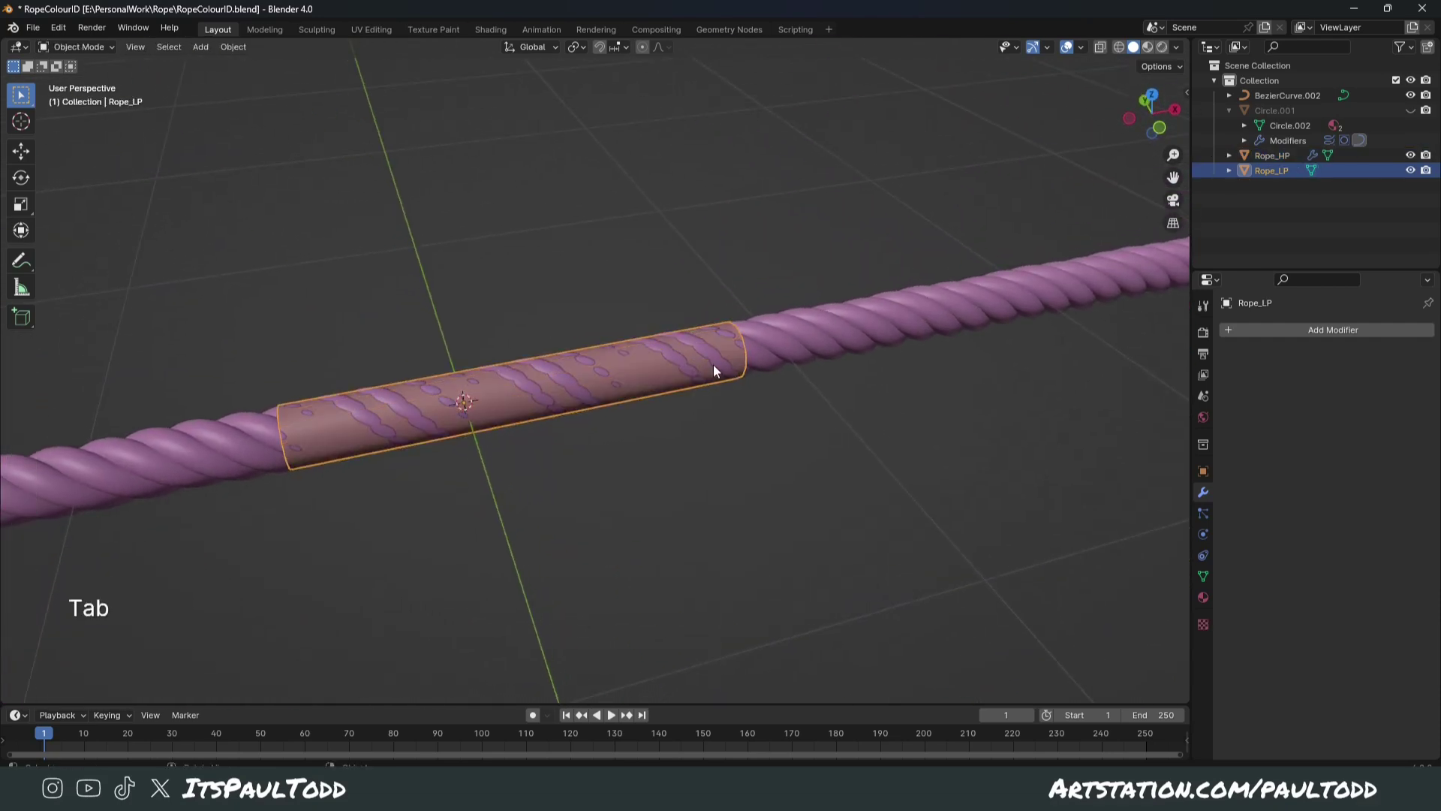
key(KP_1)
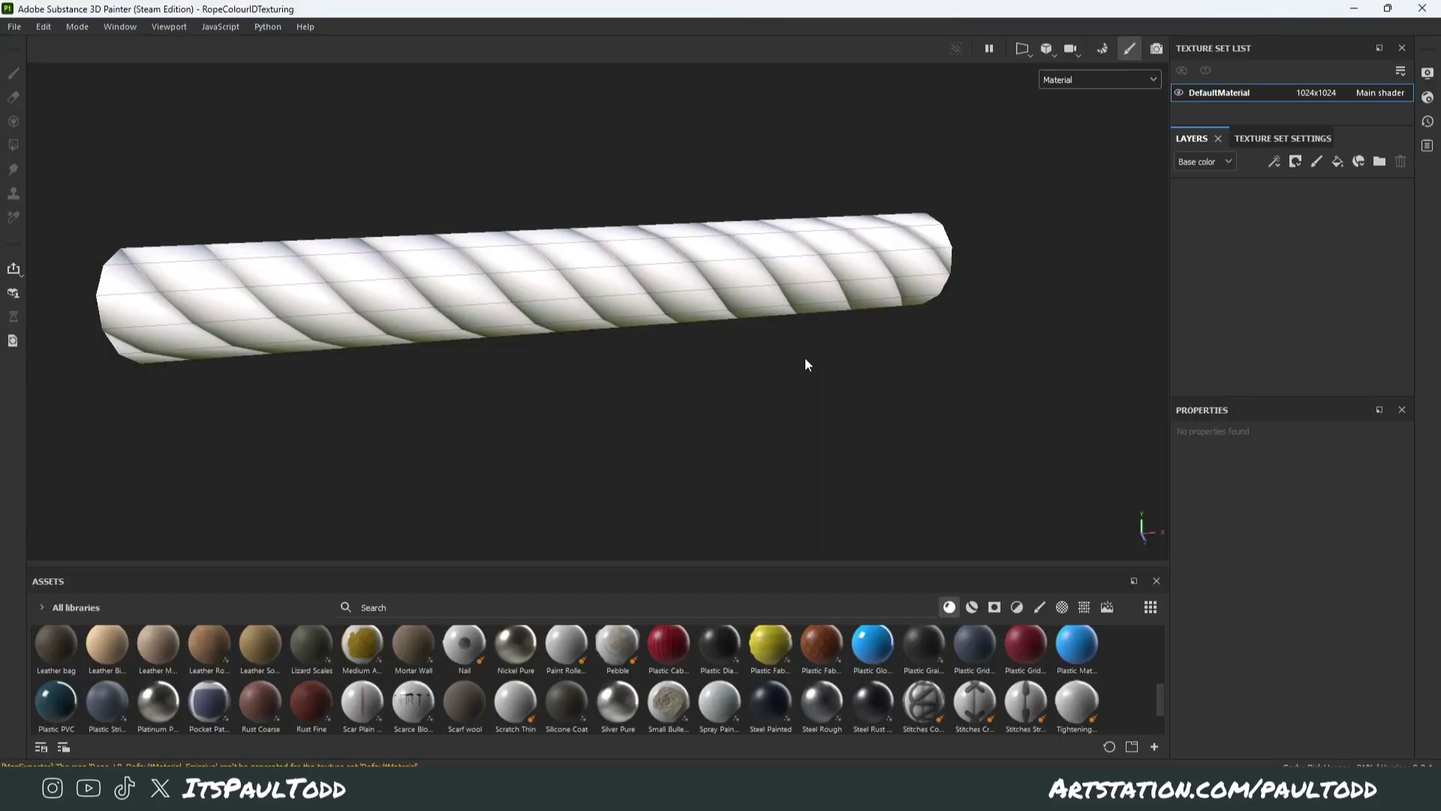
- Add a fill layer with a red base colour and give it a black mask
alt+drag(807, 365, 772, 330)
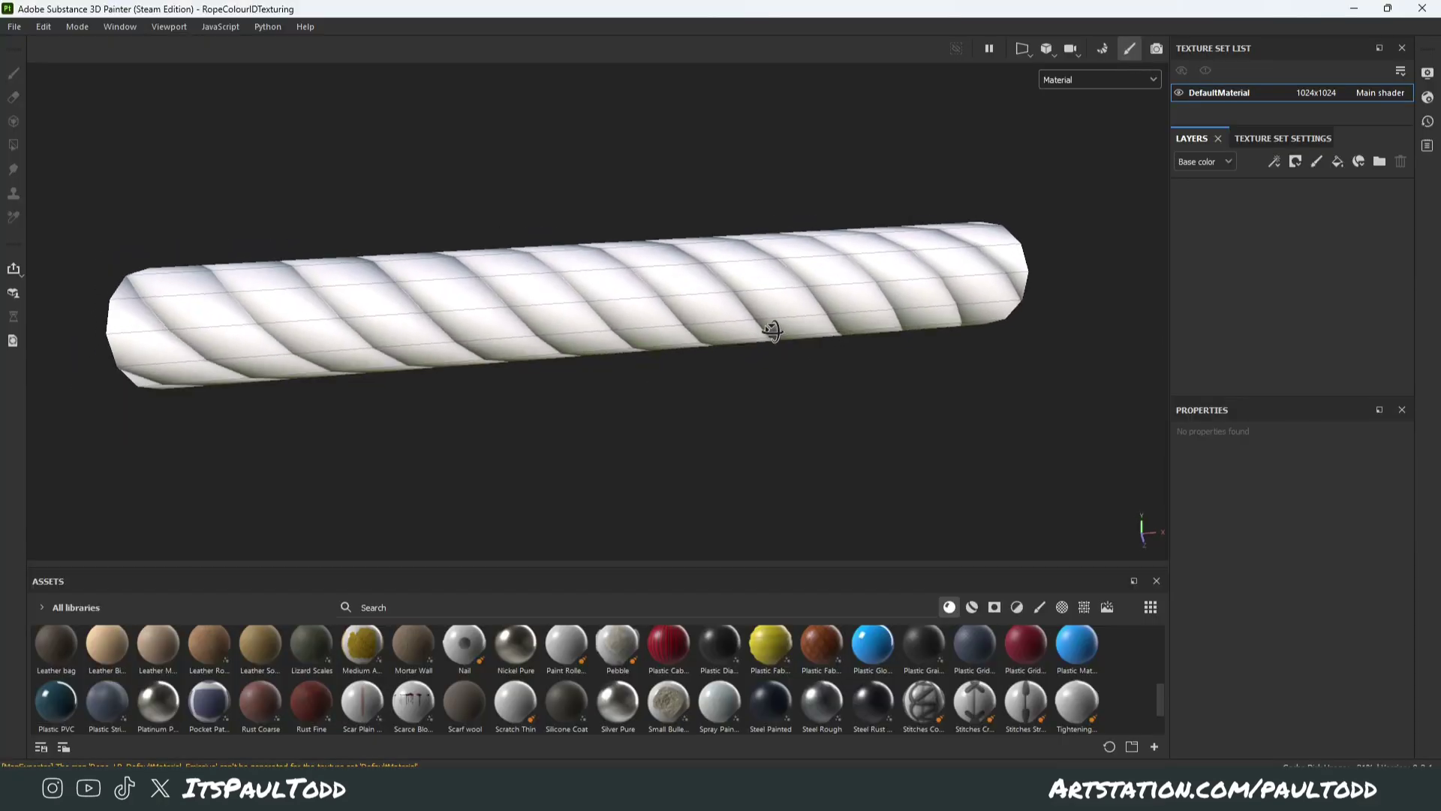
click(1337, 162)
click(1321, 648)
click(1236, 541)
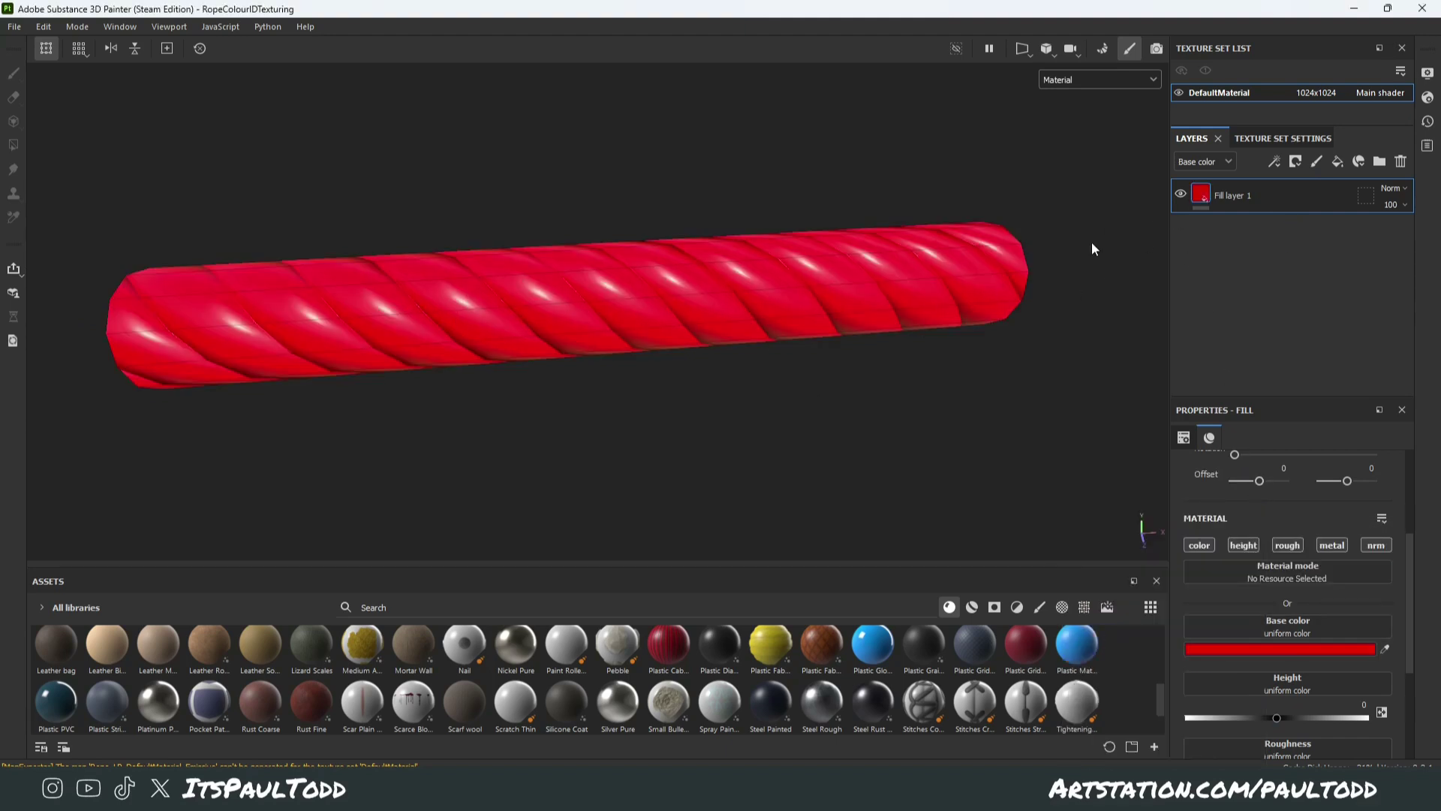
right_click(1250, 191)
click(1281, 44)
- Test-paint one rope strand red into the mask, then clear the mask back to black
scroll(217, 159, up, 2)
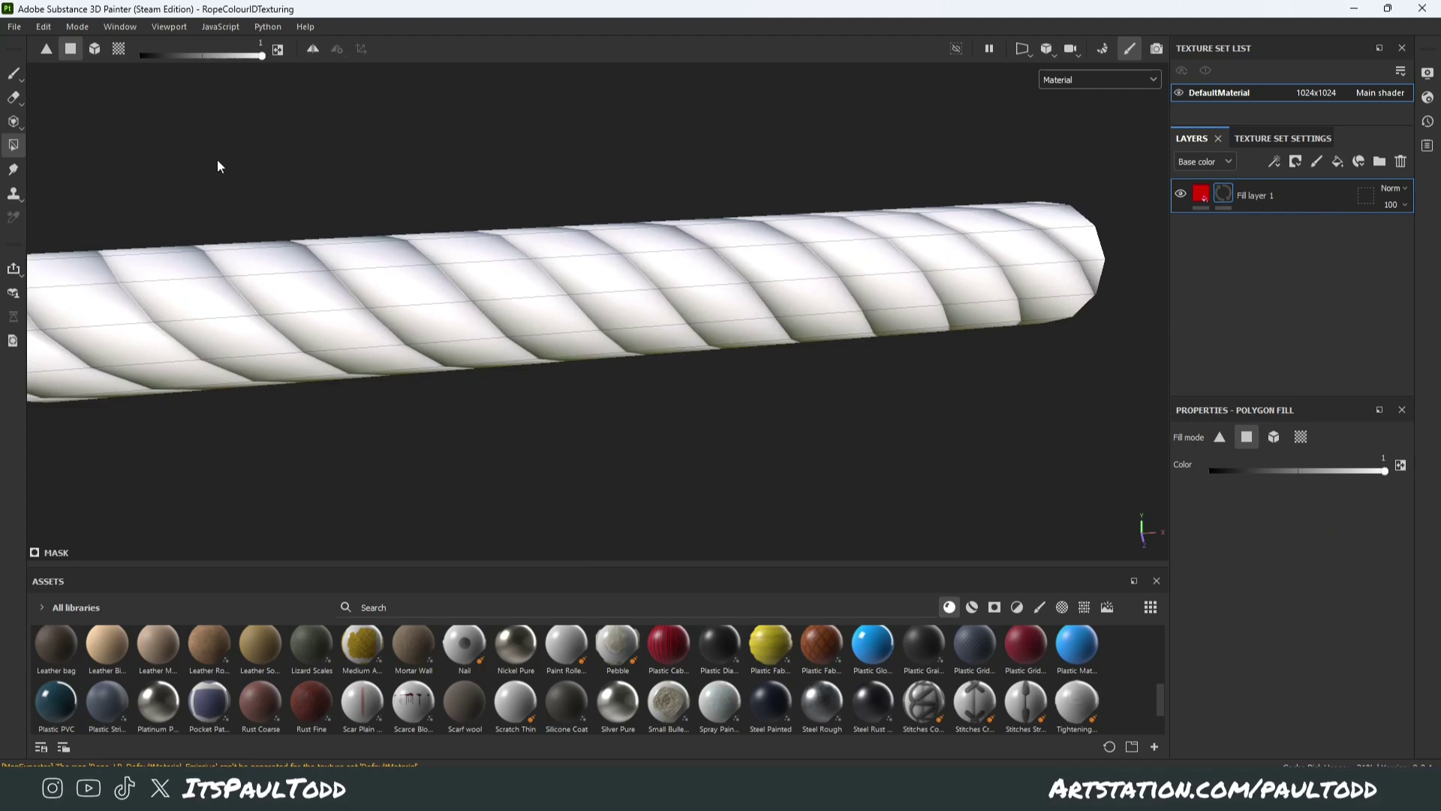
click(14, 73)
mouse_move(473, 264)
mouse_down()
mouse_move(521, 292)
mouse_move(501, 260)
mouse_move(554, 309)
mouse_move(570, 336)
mouse_move(503, 297)
mouse_move(533, 329)
mouse_move(472, 264)
mouse_move(553, 363)
mouse_up()
scroll(526, 300, up, 3)
mouse_move(420, 225)
mouse_down()
mouse_move(323, 161)
mouse_move(540, 232)
mouse_move(570, 248)
mouse_move(579, 276)
mouse_move(644, 290)
mouse_move(642, 255)
mouse_move(646, 338)
mouse_up()
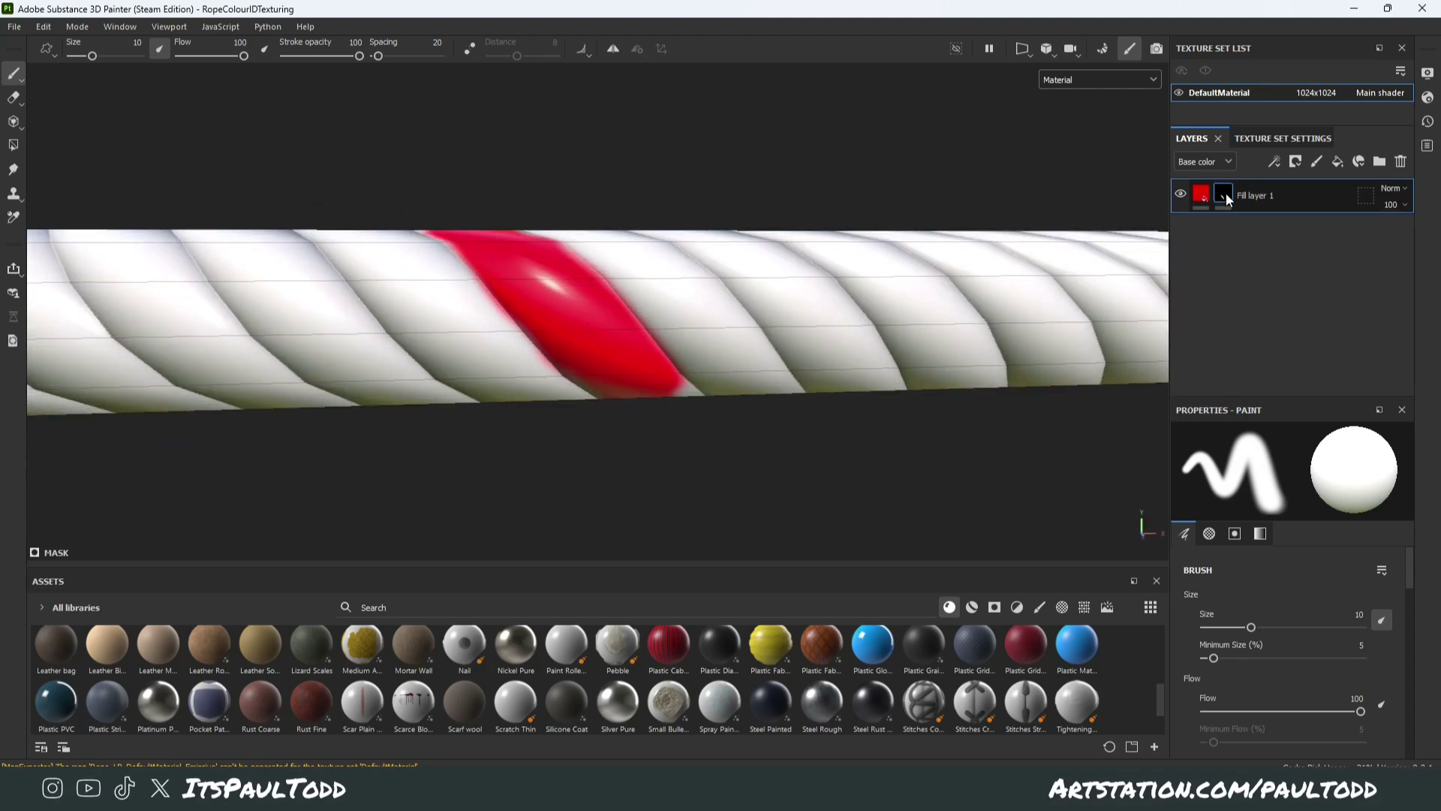
right_click(1223, 194)
click(1264, 33)
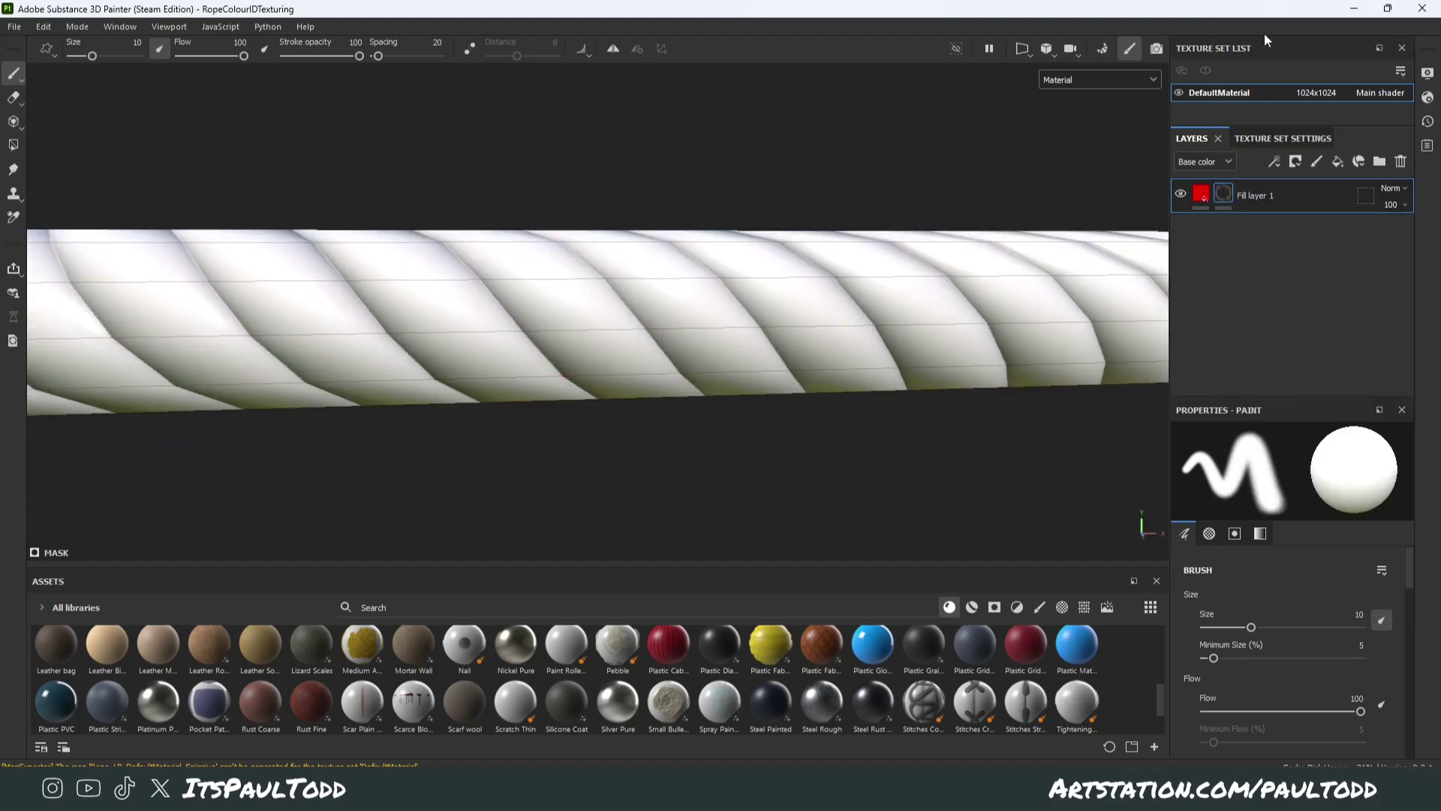
- Add a colour selection to Fill layer 1's mask, picking the blue strand's ID colour
right_click(1219, 192)
click(1301, 256)
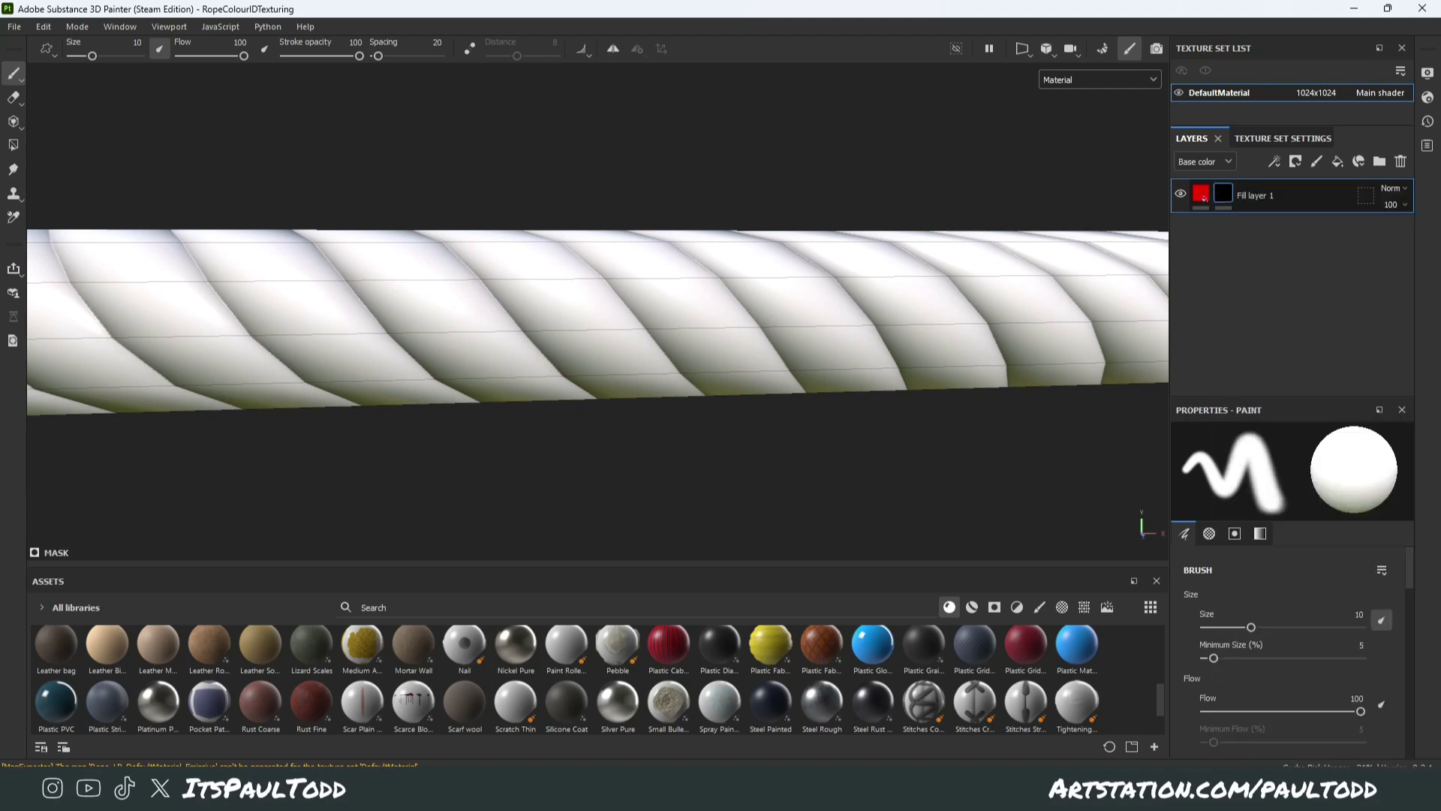
click(1372, 613)
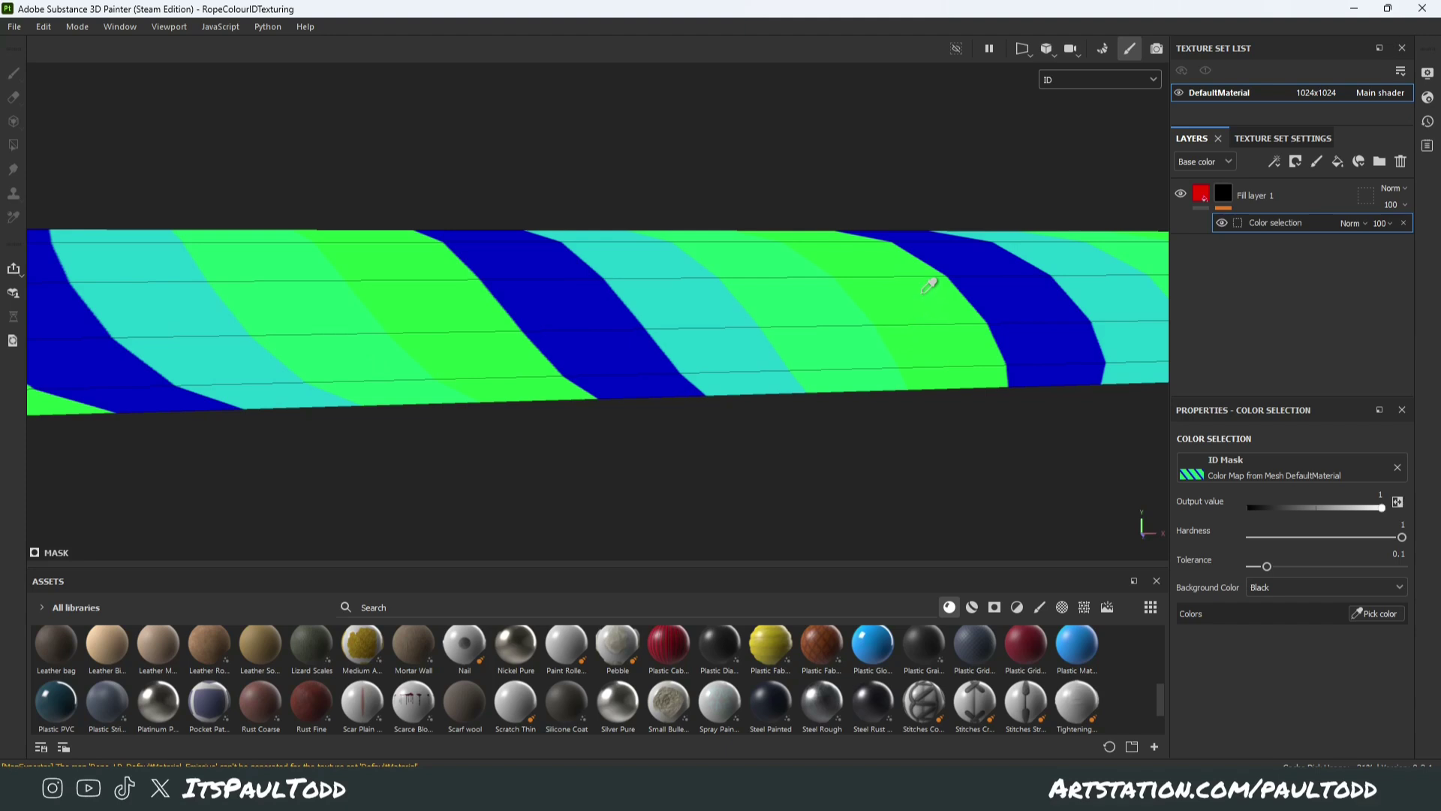
click(600, 302)
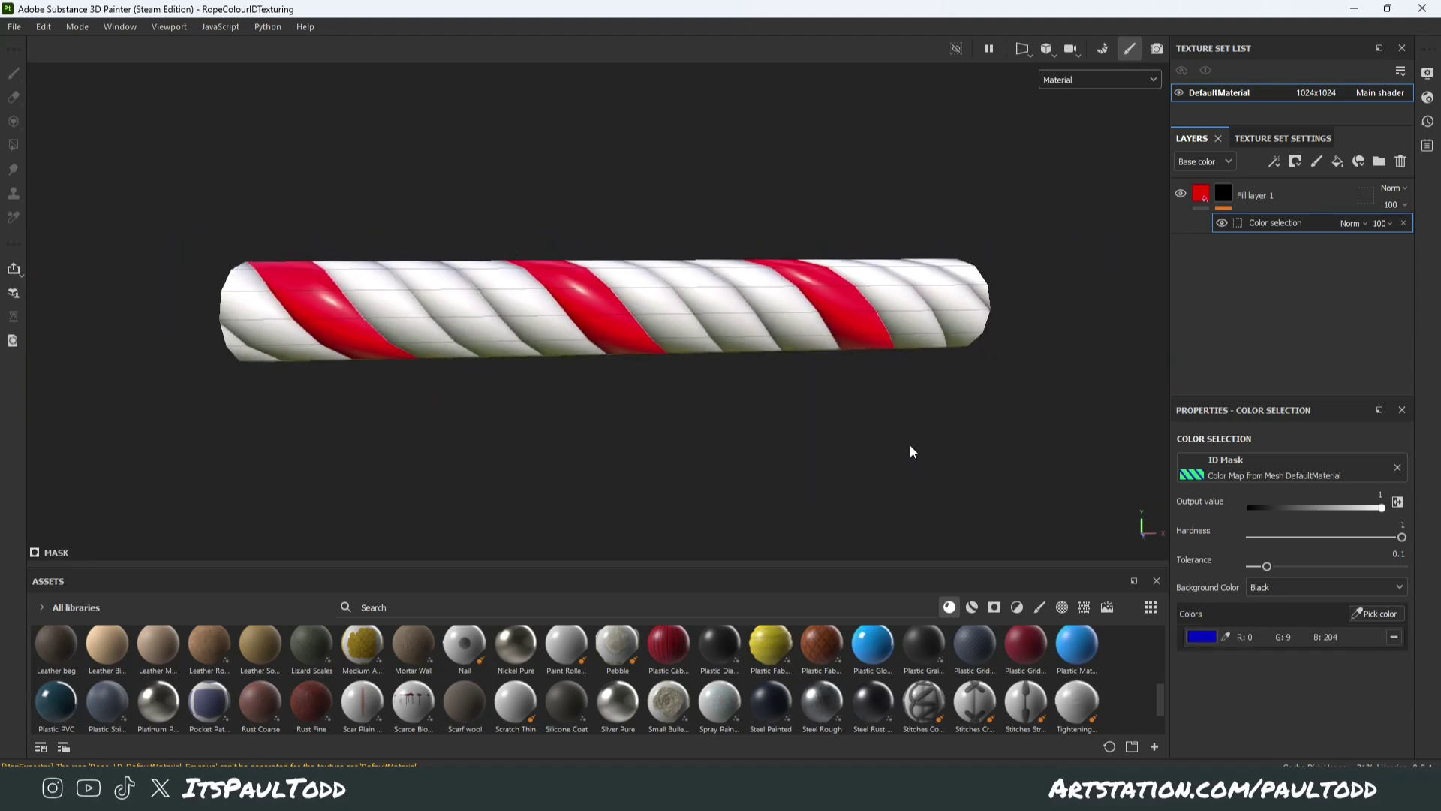
key(alt+Tab)
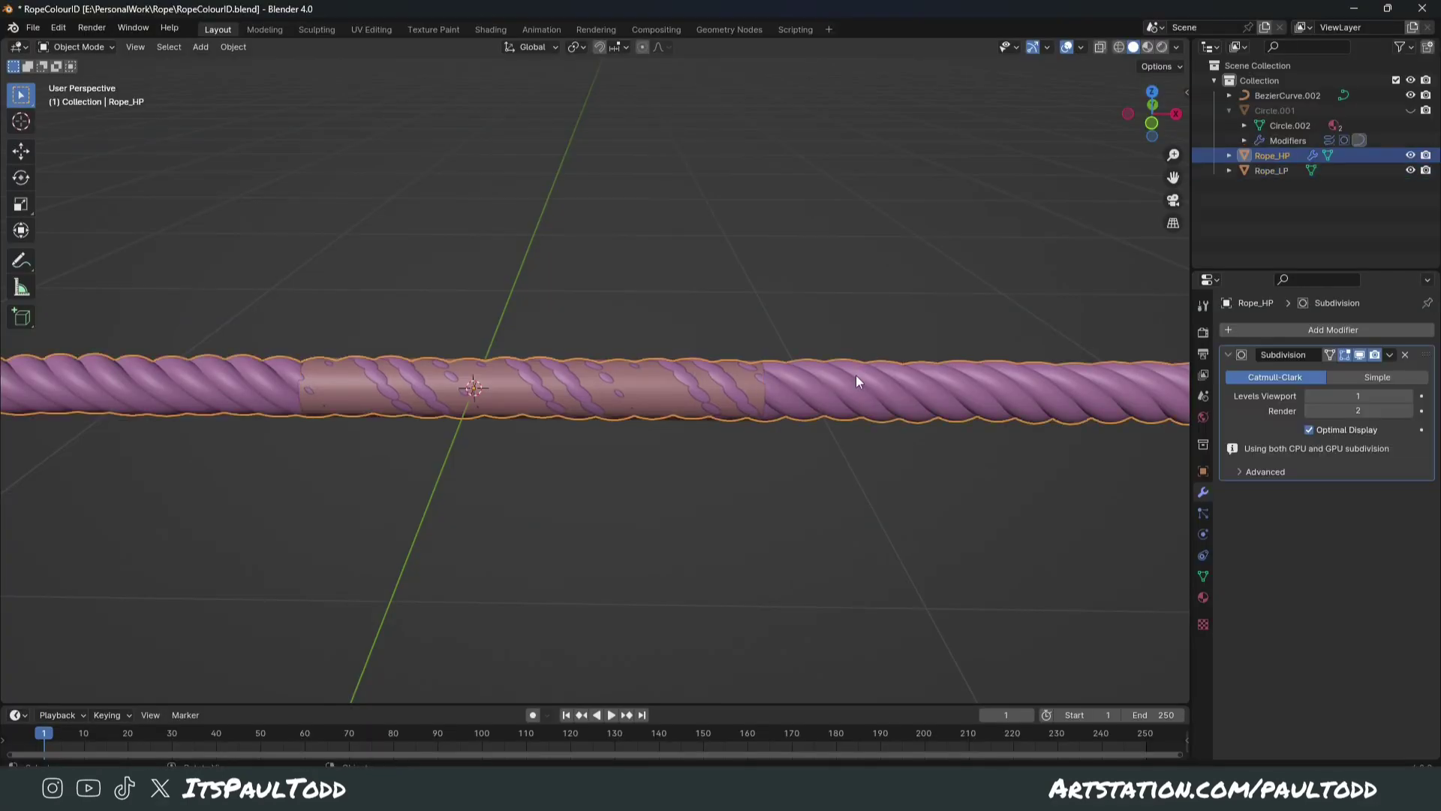
- Review Rope_HP's material slots, checking Material.002 blue and Material.003 cyan, and undo extra slots
middle_drag(883, 445, 818, 360)
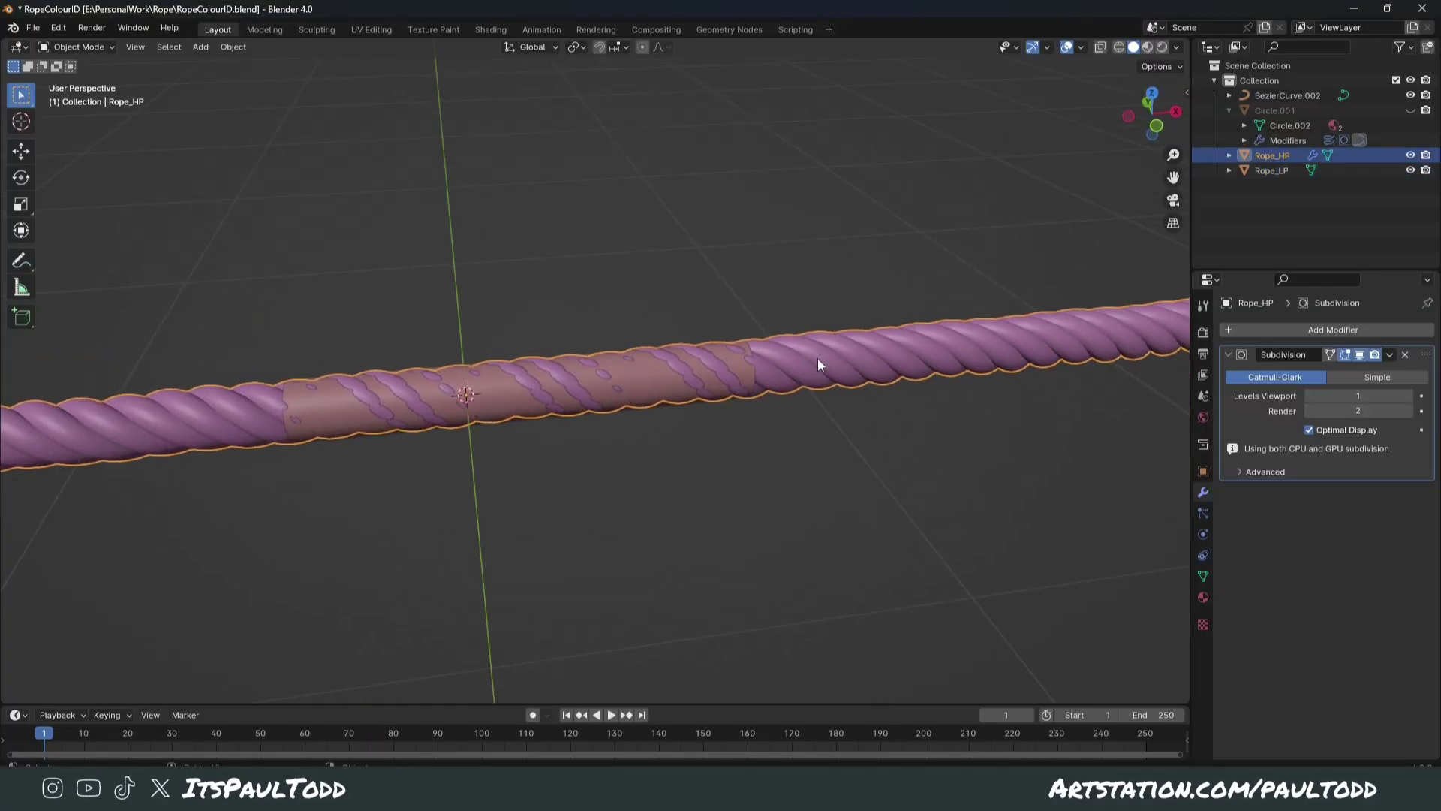
click(1203, 597)
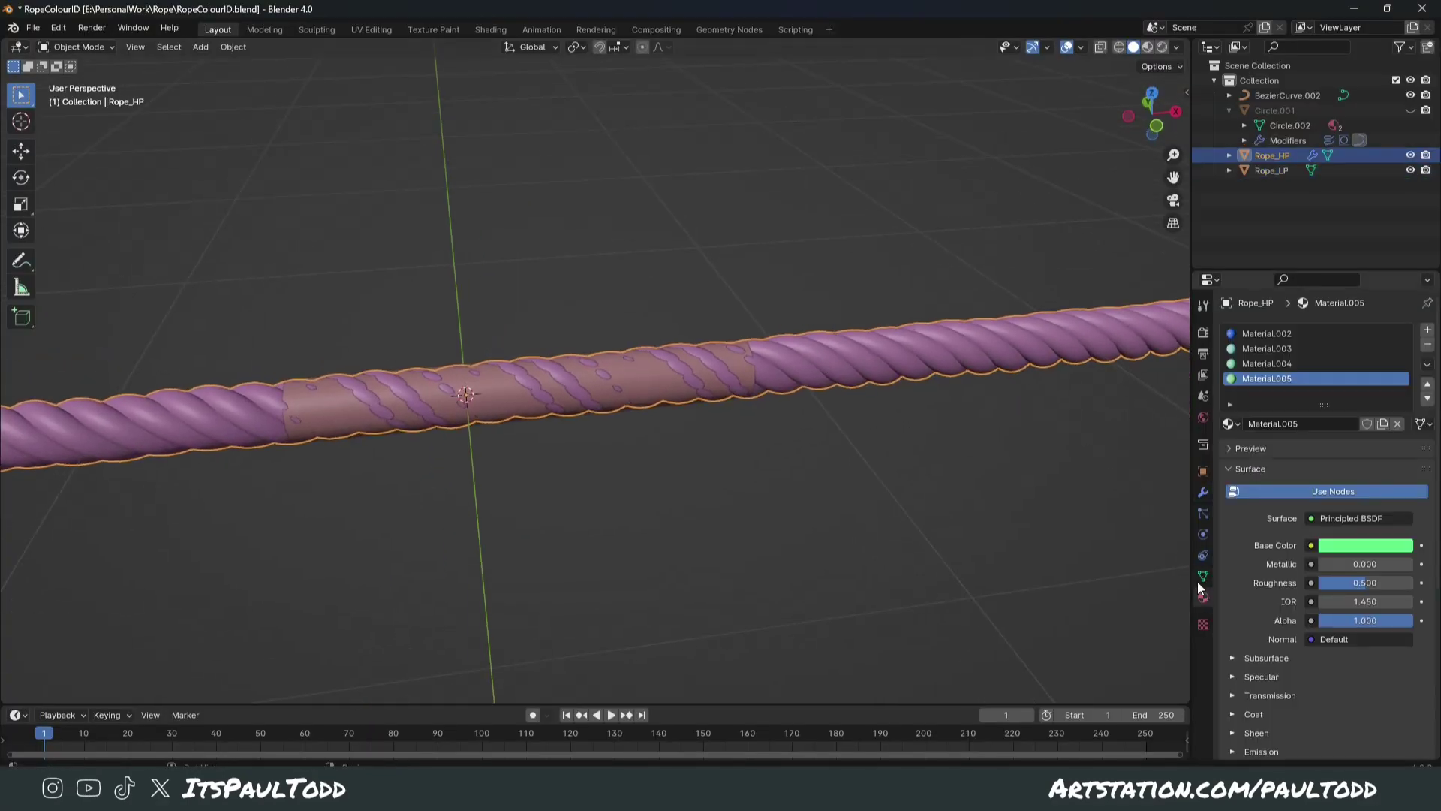
click(1248, 364)
click(1147, 47)
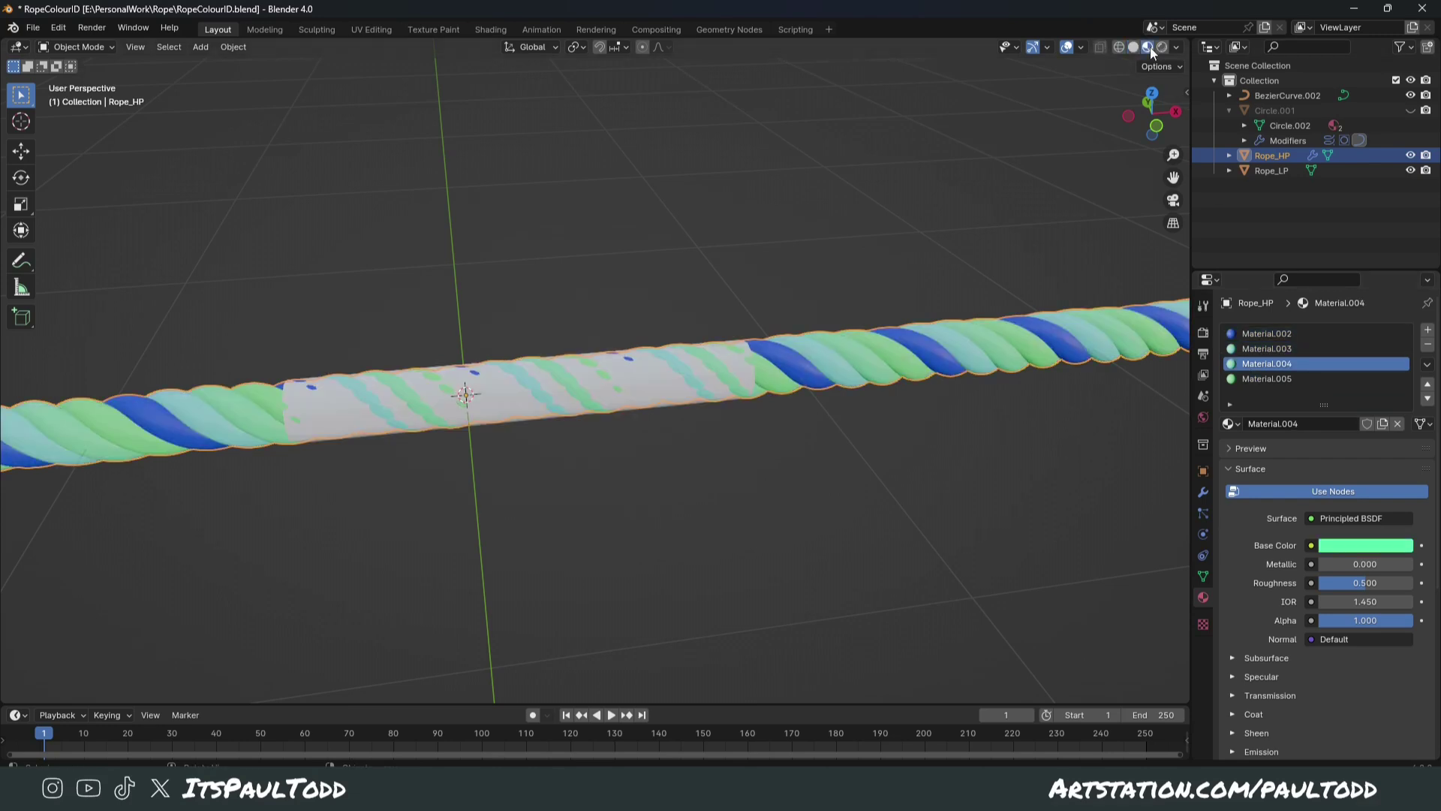
click(1268, 335)
click(1276, 348)
click(1280, 377)
click(1276, 365)
click(1279, 348)
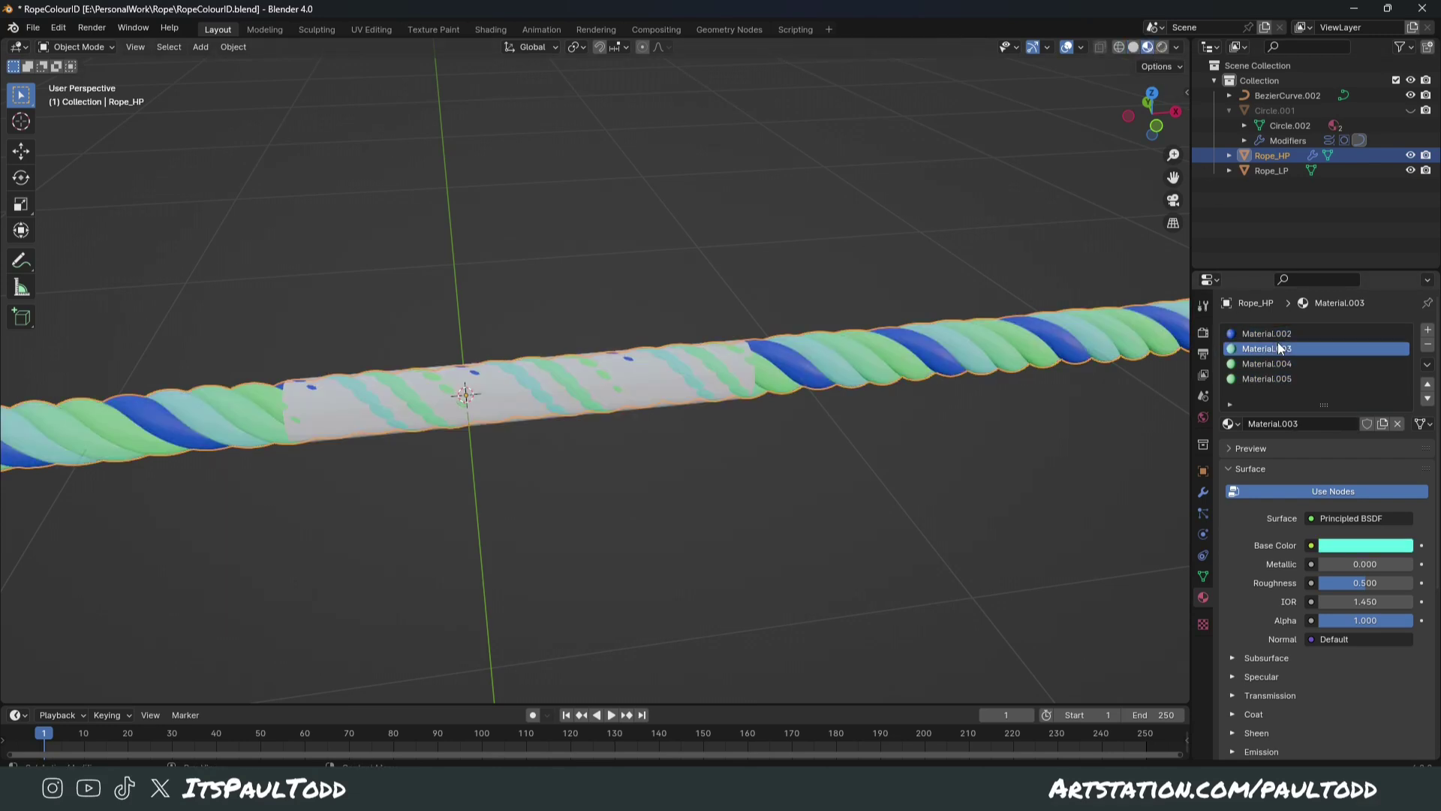
click(1270, 335)
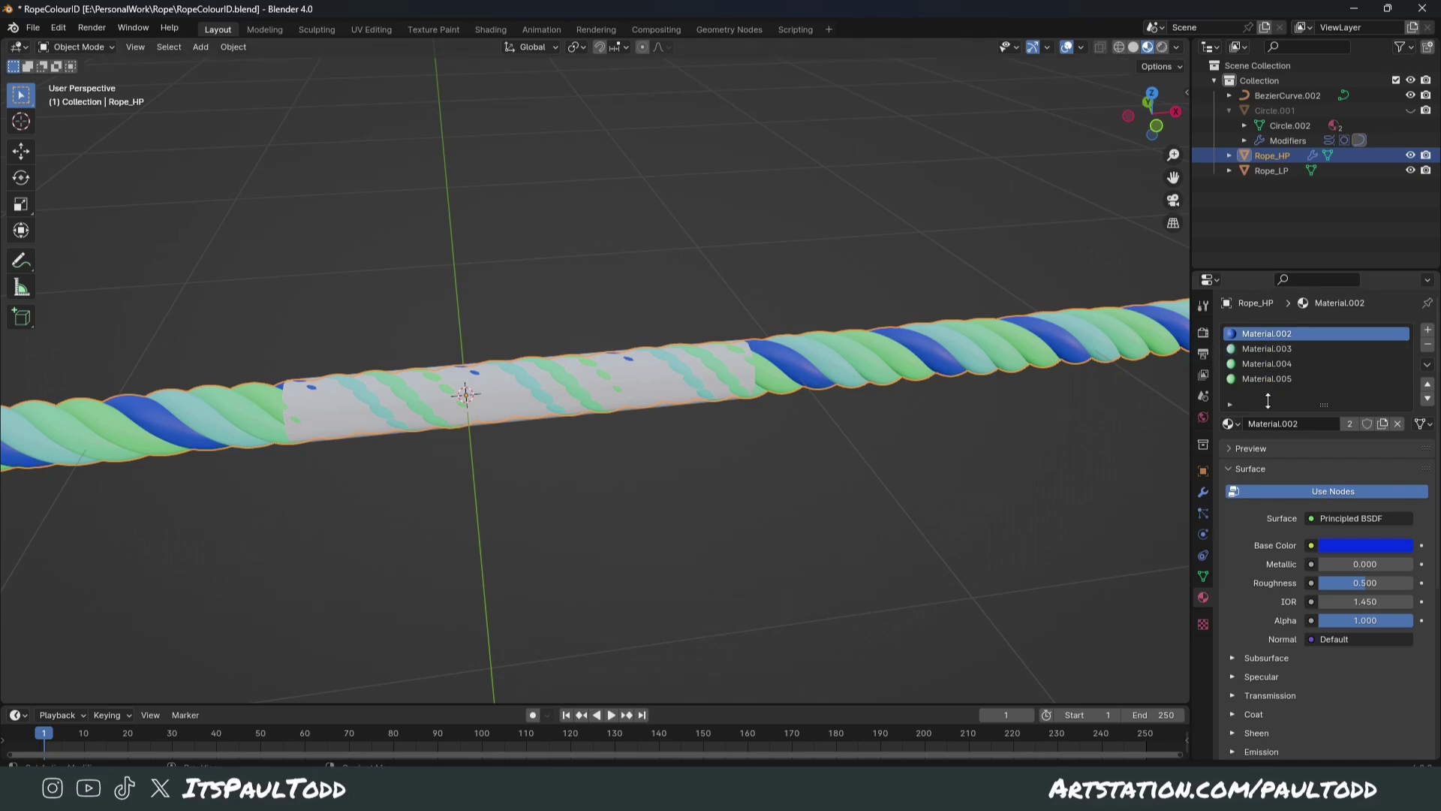
middle_drag(1020, 450, 1348, 352)
key(ctrl+z)
- Select one connected strand of Rope_HP and assign it a new red Material.006
middle_drag(908, 438, 882, 469)
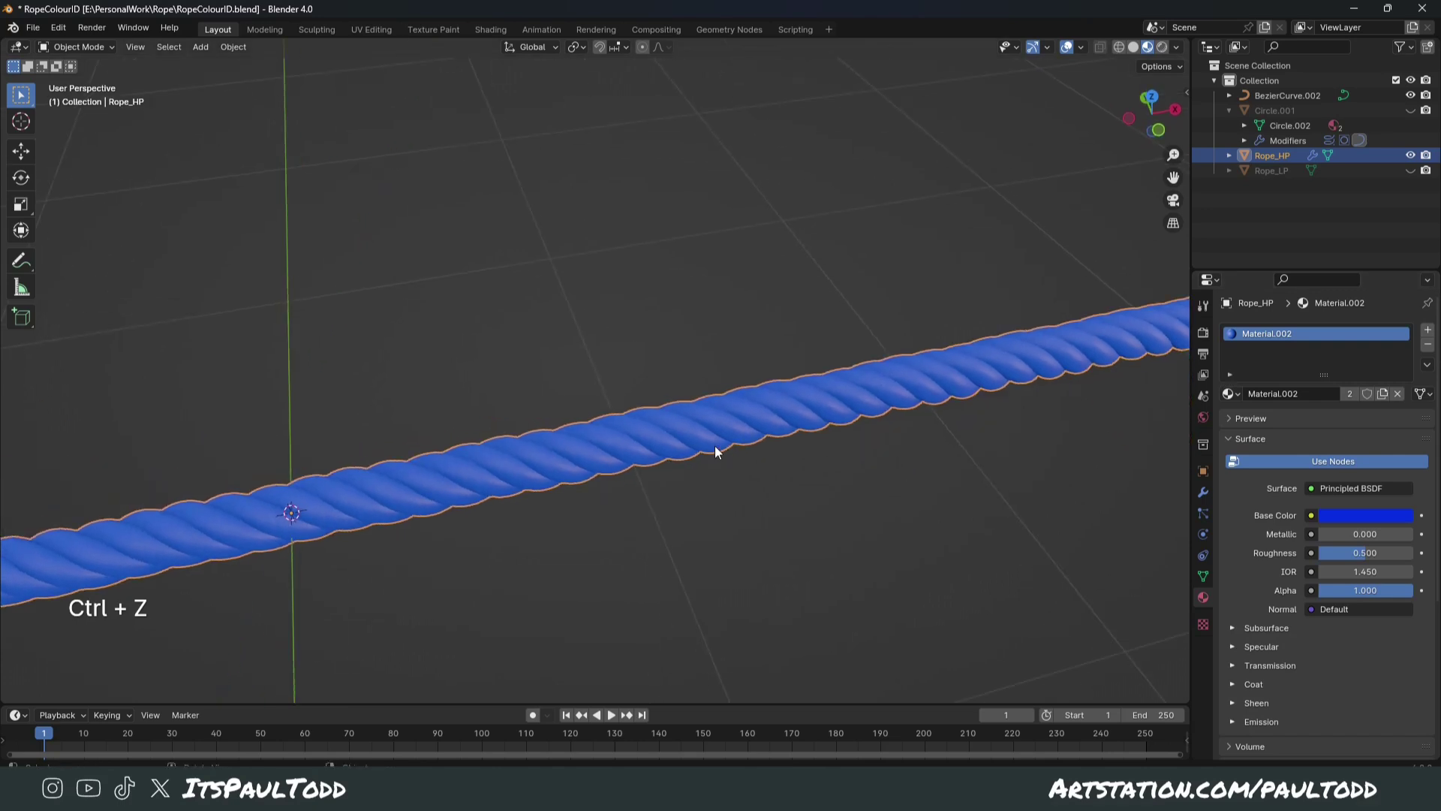
key(Tab)
middle_drag(716, 451, 691, 439)
key(l)
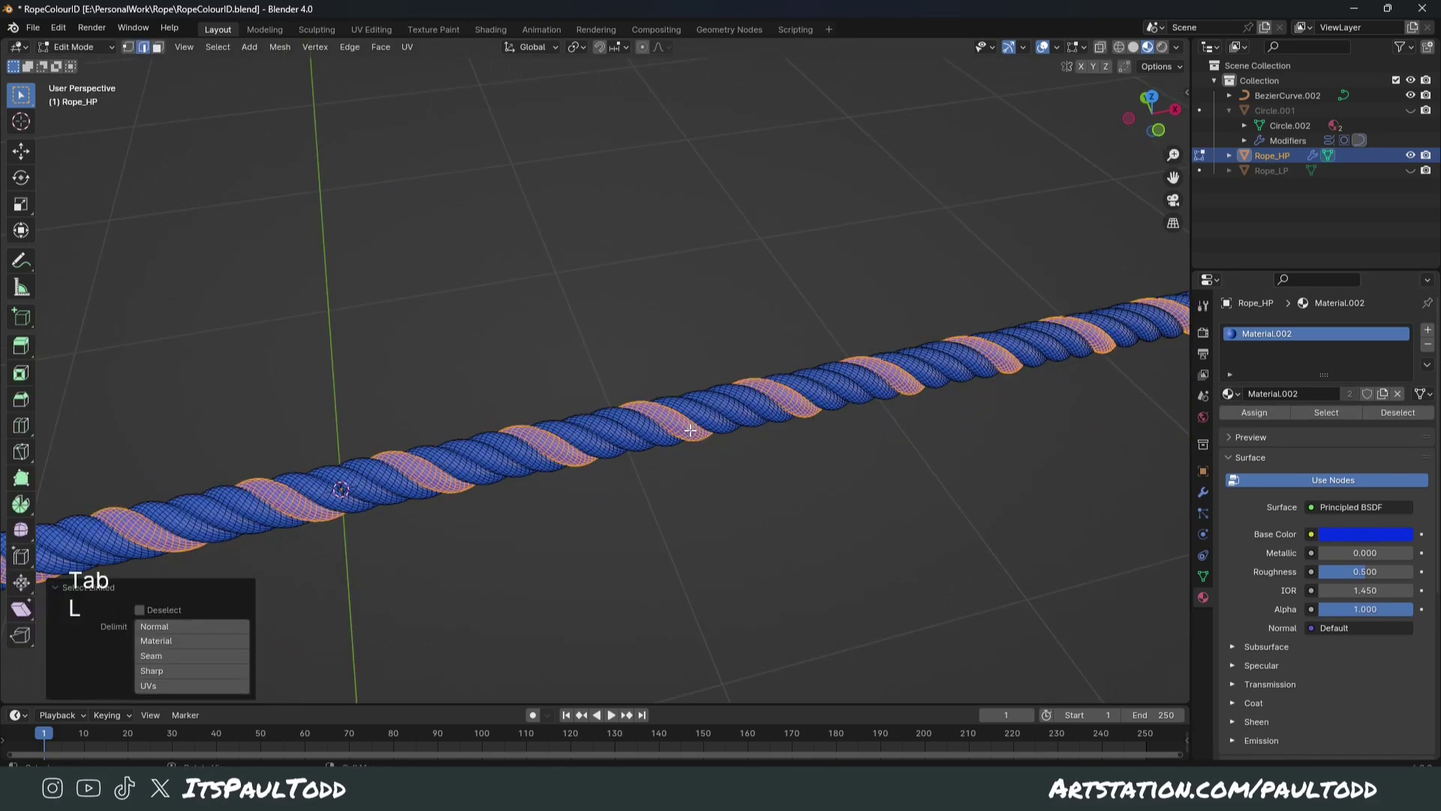
click(1426, 329)
click(1325, 424)
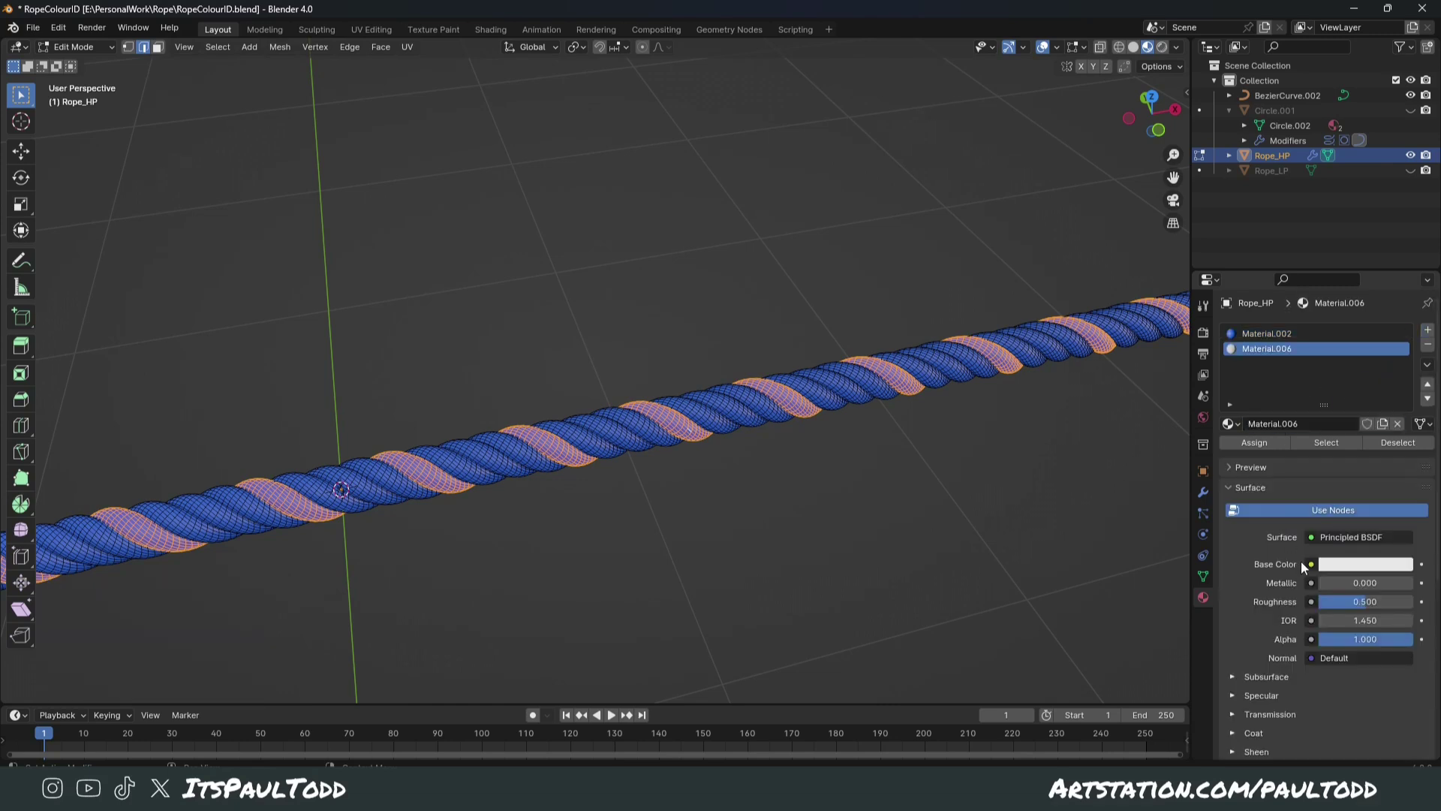
click(1324, 564)
click(1311, 454)
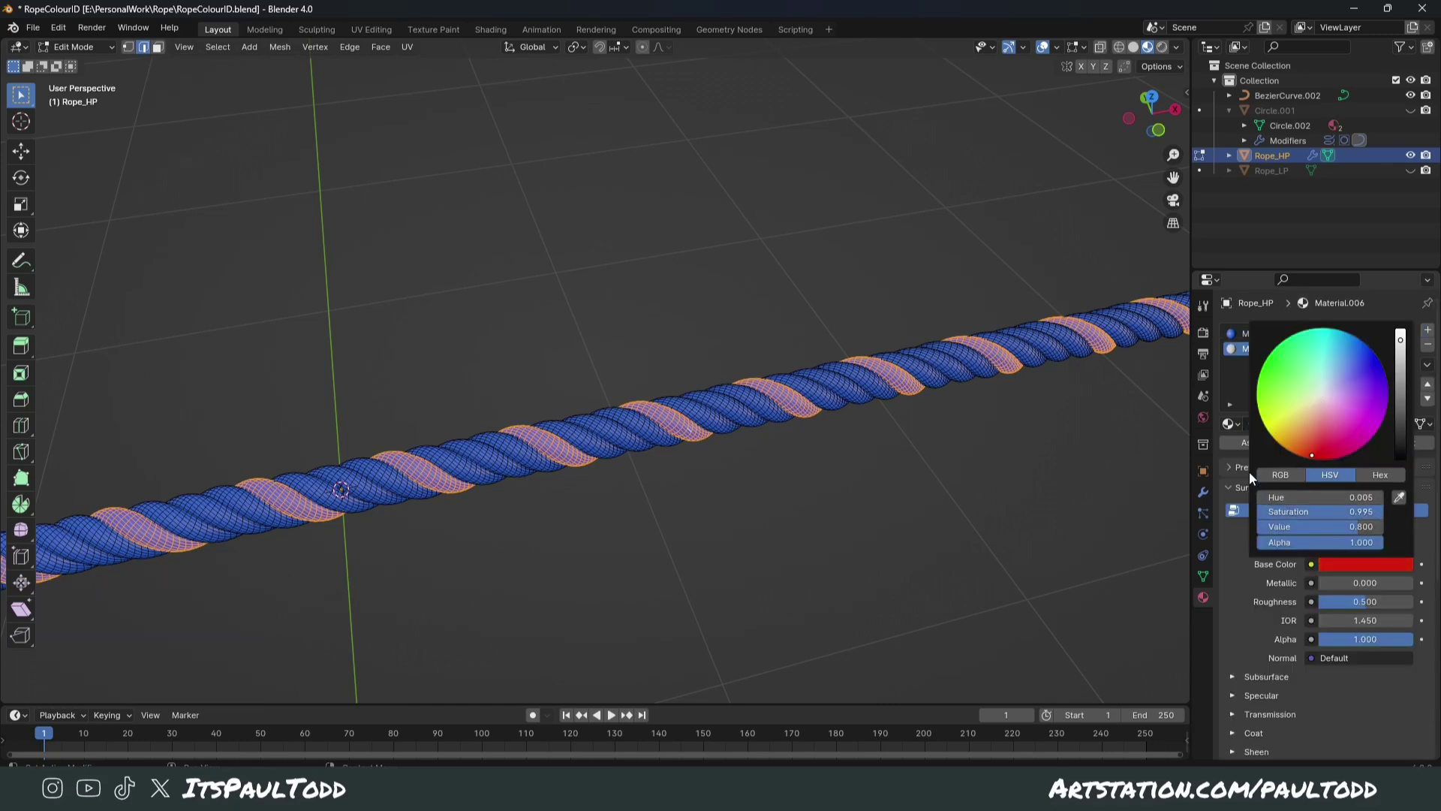
click(1244, 439)
key(Tab)
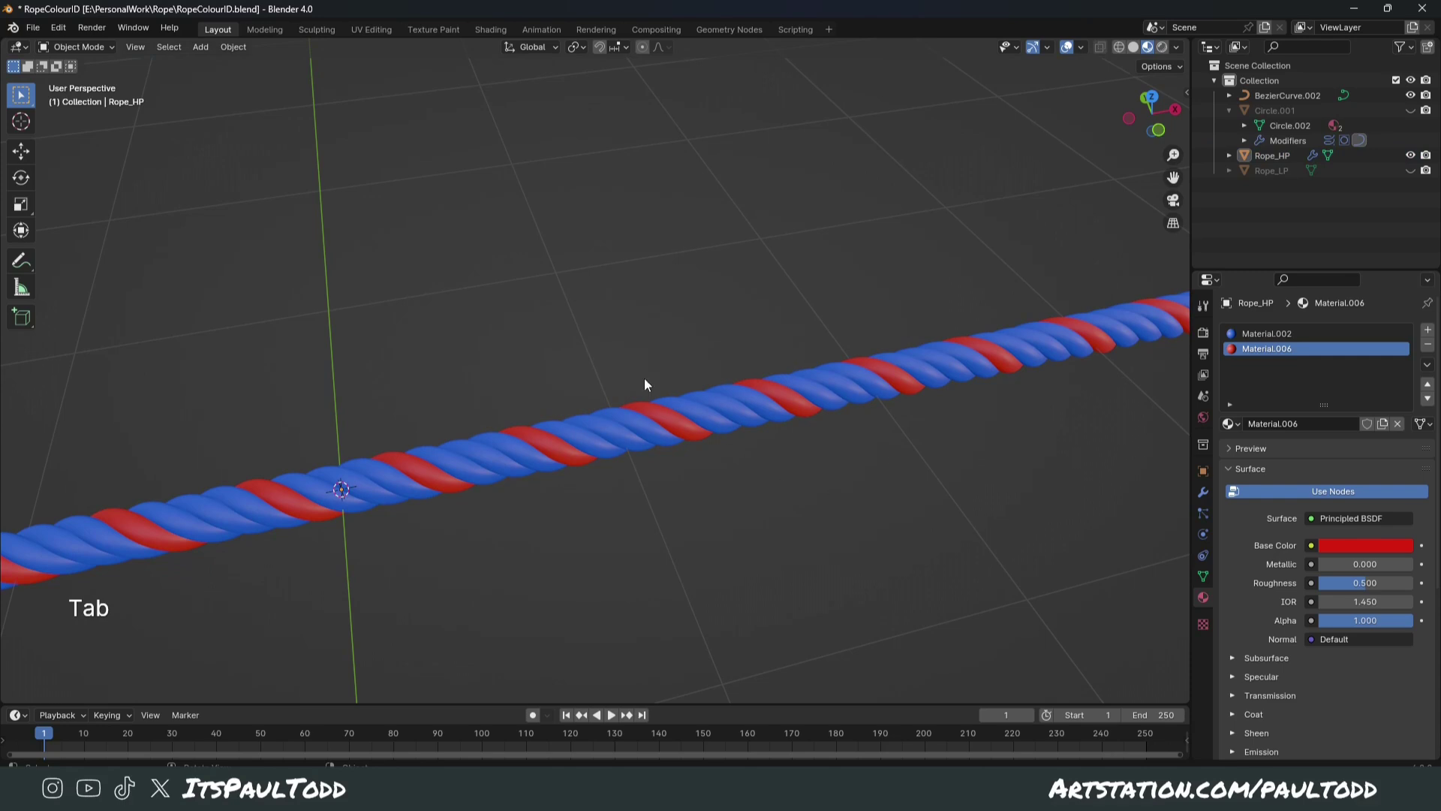
click(556, 456)
click(719, 491)
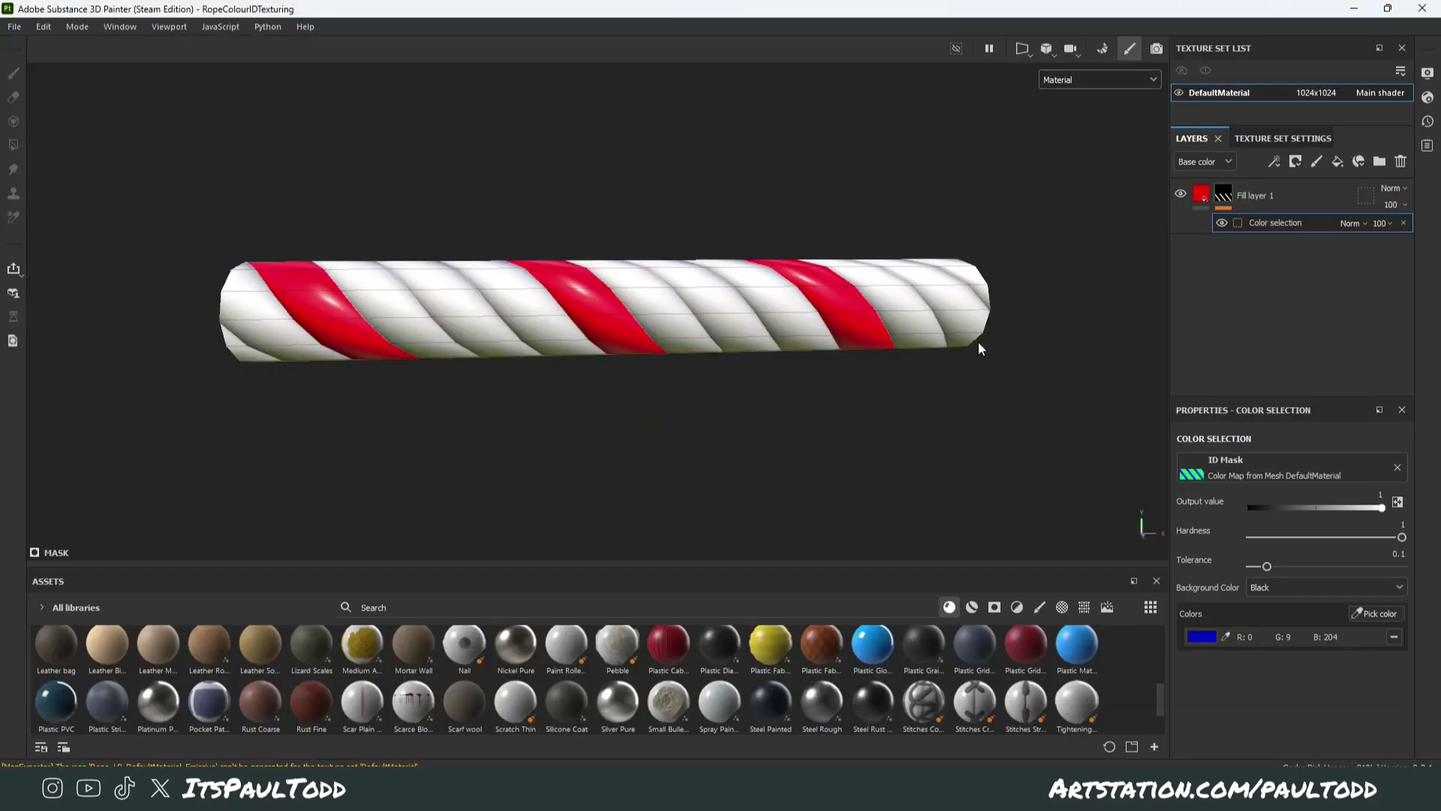
- In Bake Mesh Maps, set the ID baker's Color Source to Material Color and return to painting
click(1103, 49)
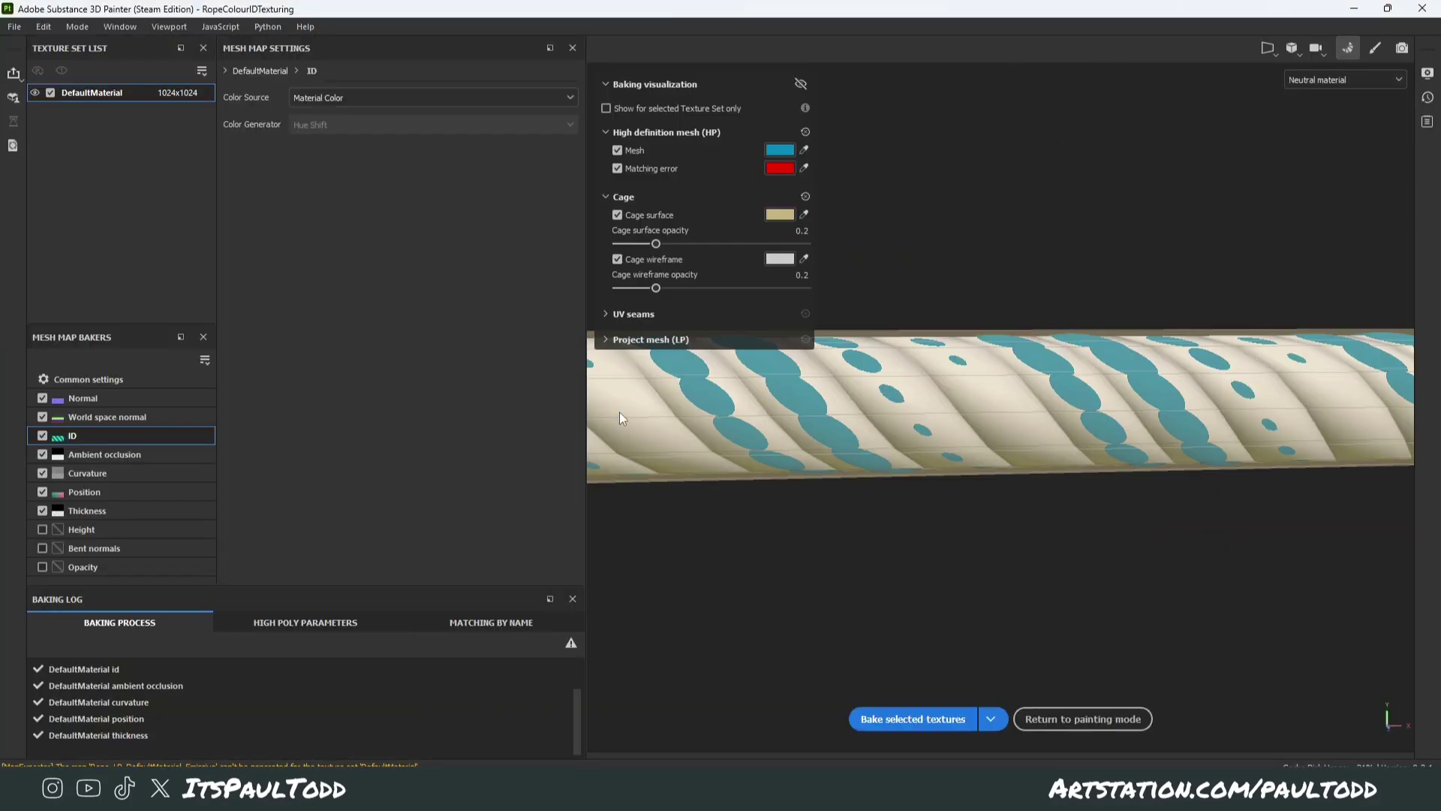
click(139, 380)
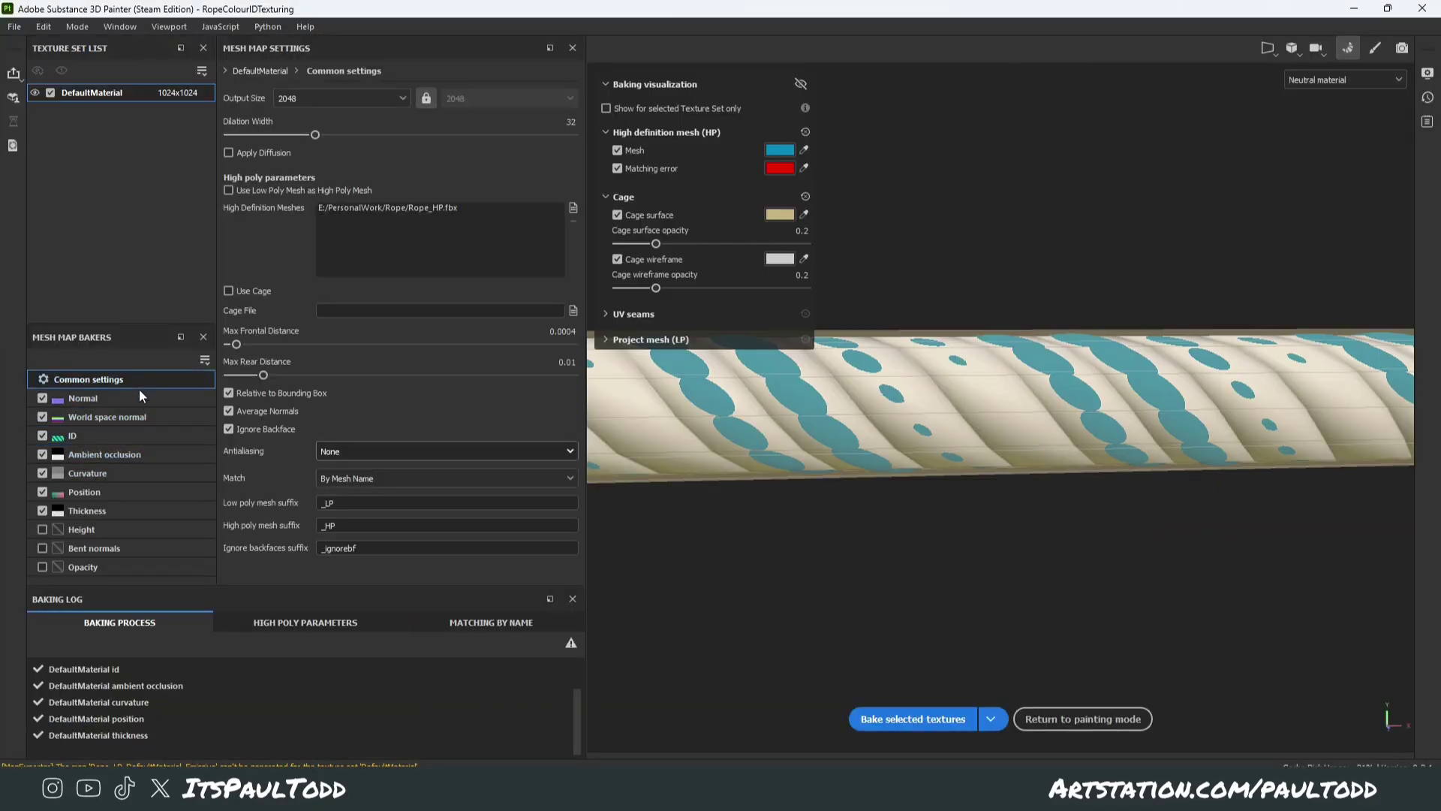
click(125, 436)
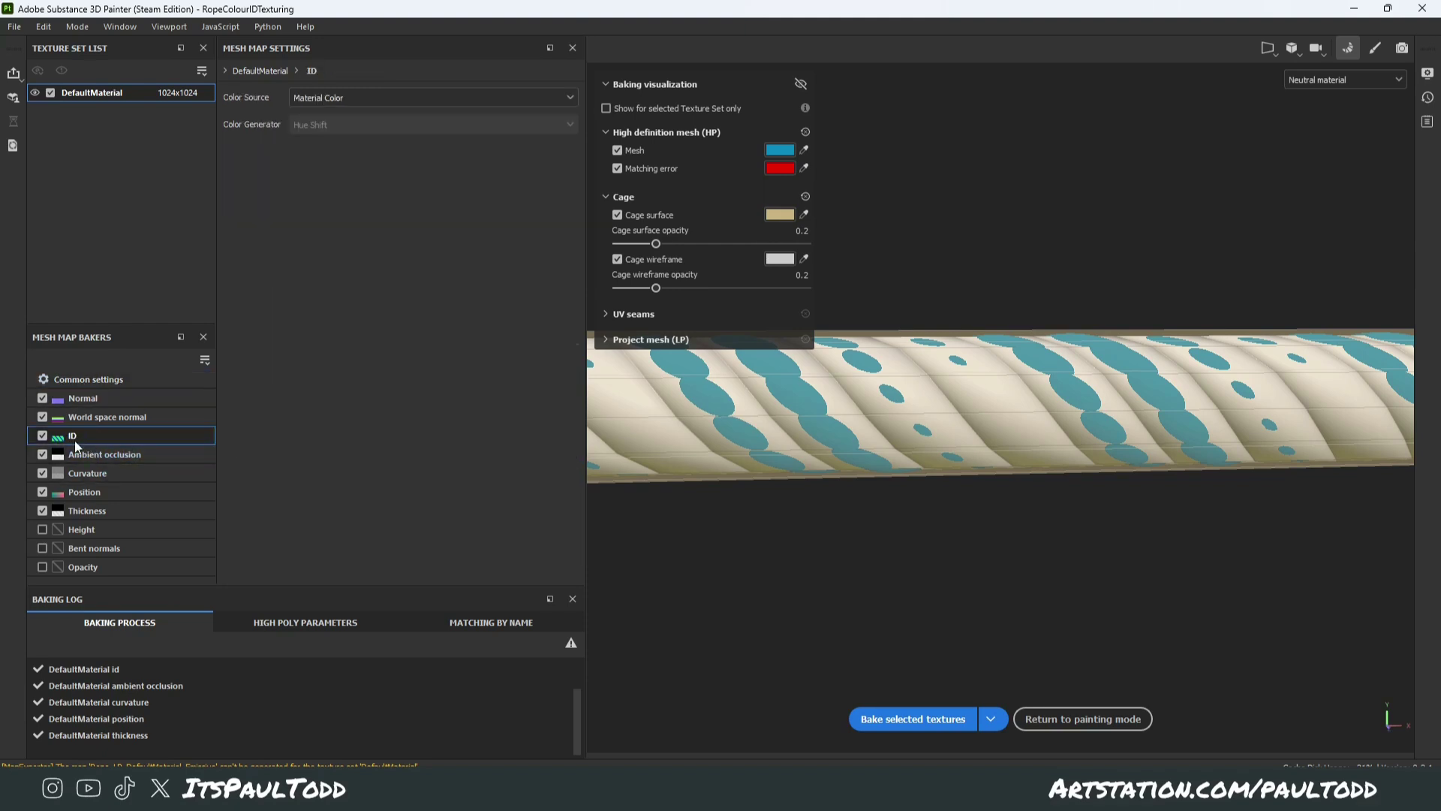
click(326, 99)
click(340, 132)
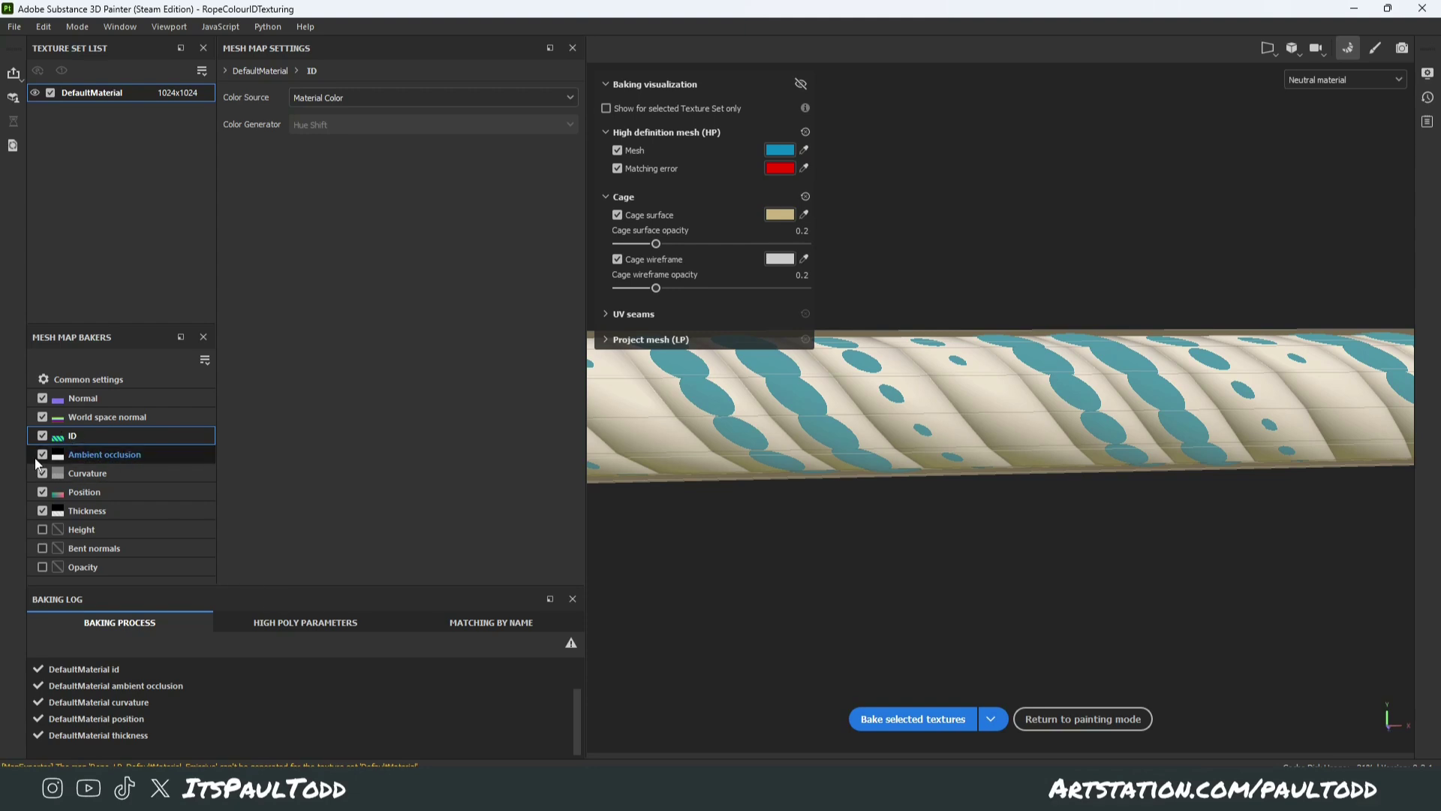
click(1071, 717)
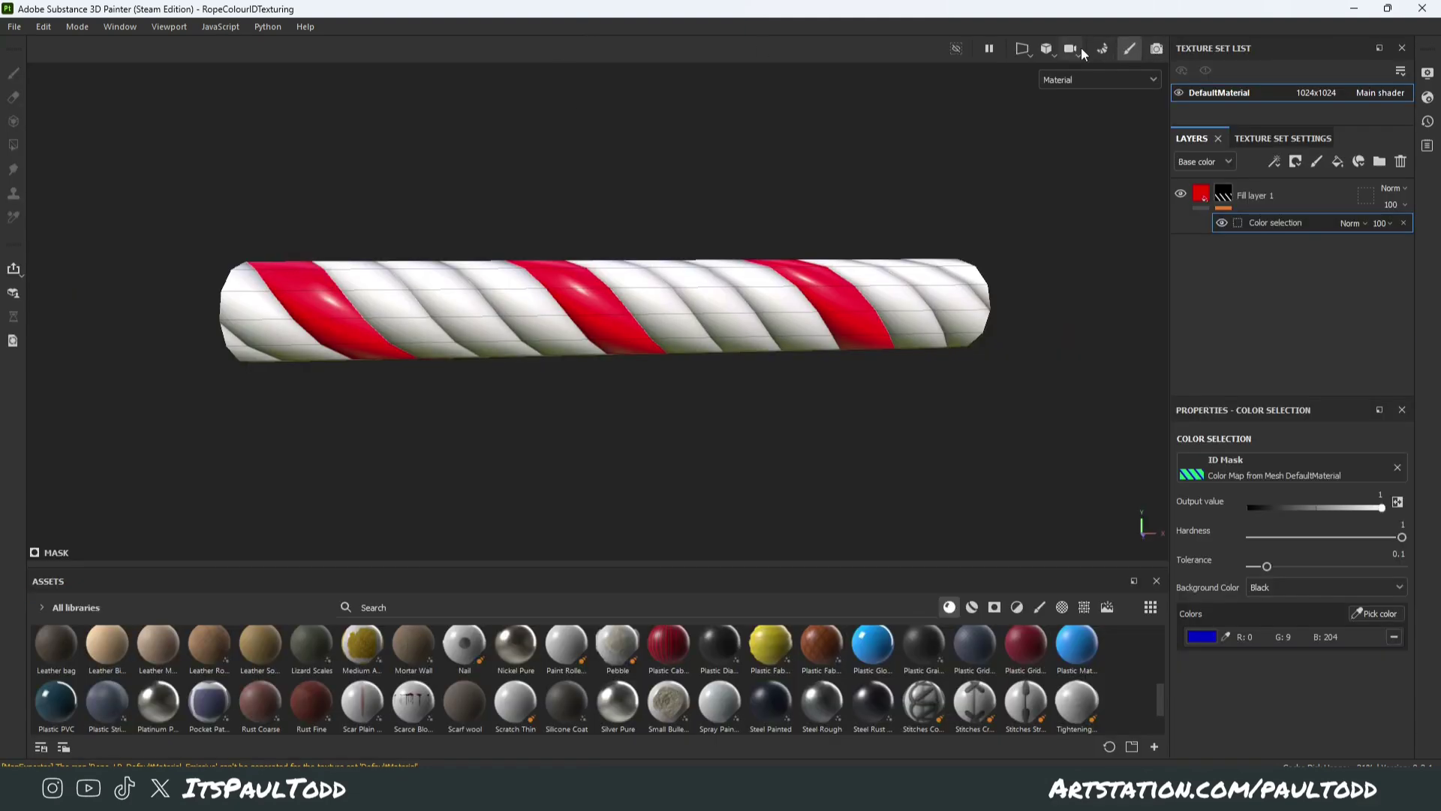
click(1100, 79)
scroll(1110, 198, down, 2)
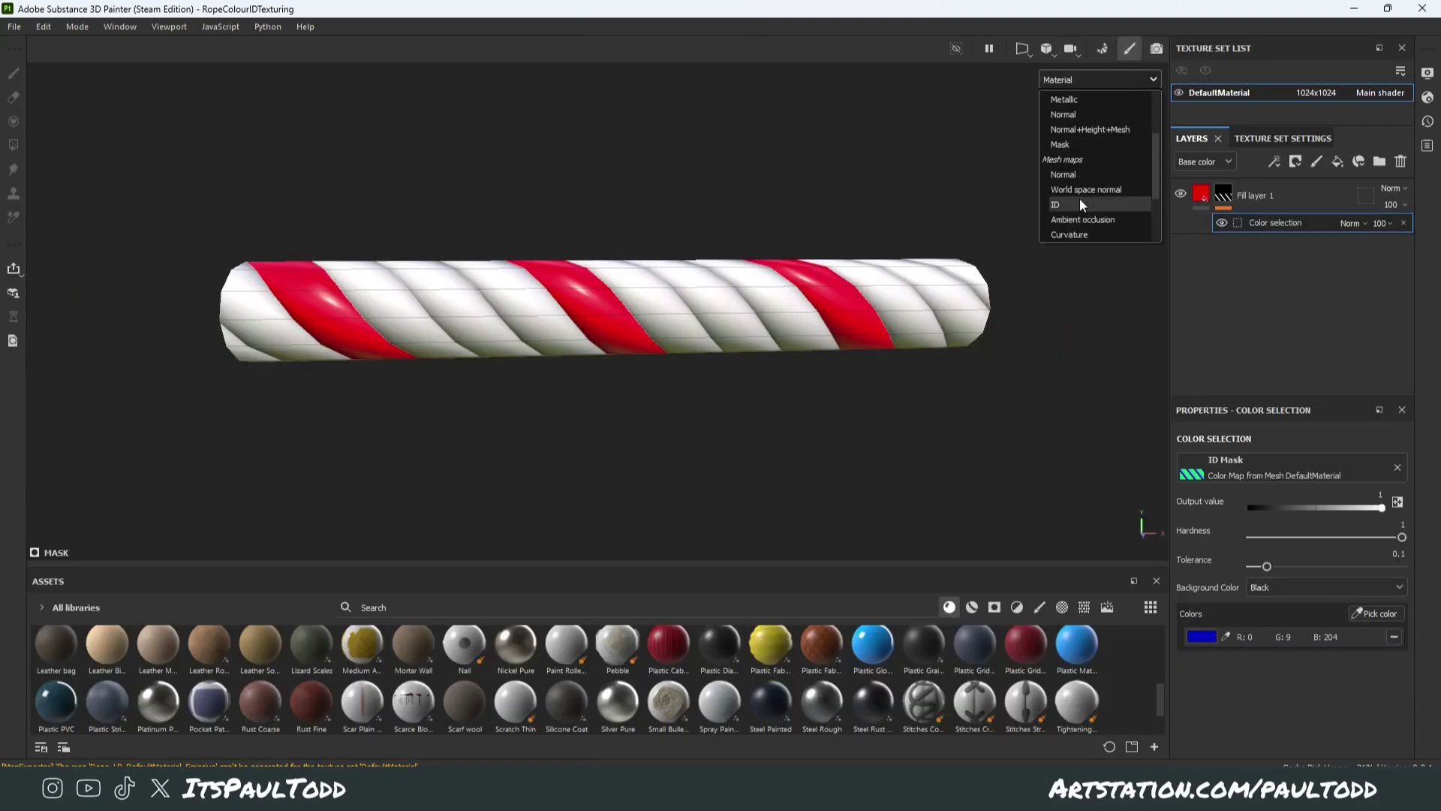
click(1079, 198)
alt+drag(998, 255, 891, 345)
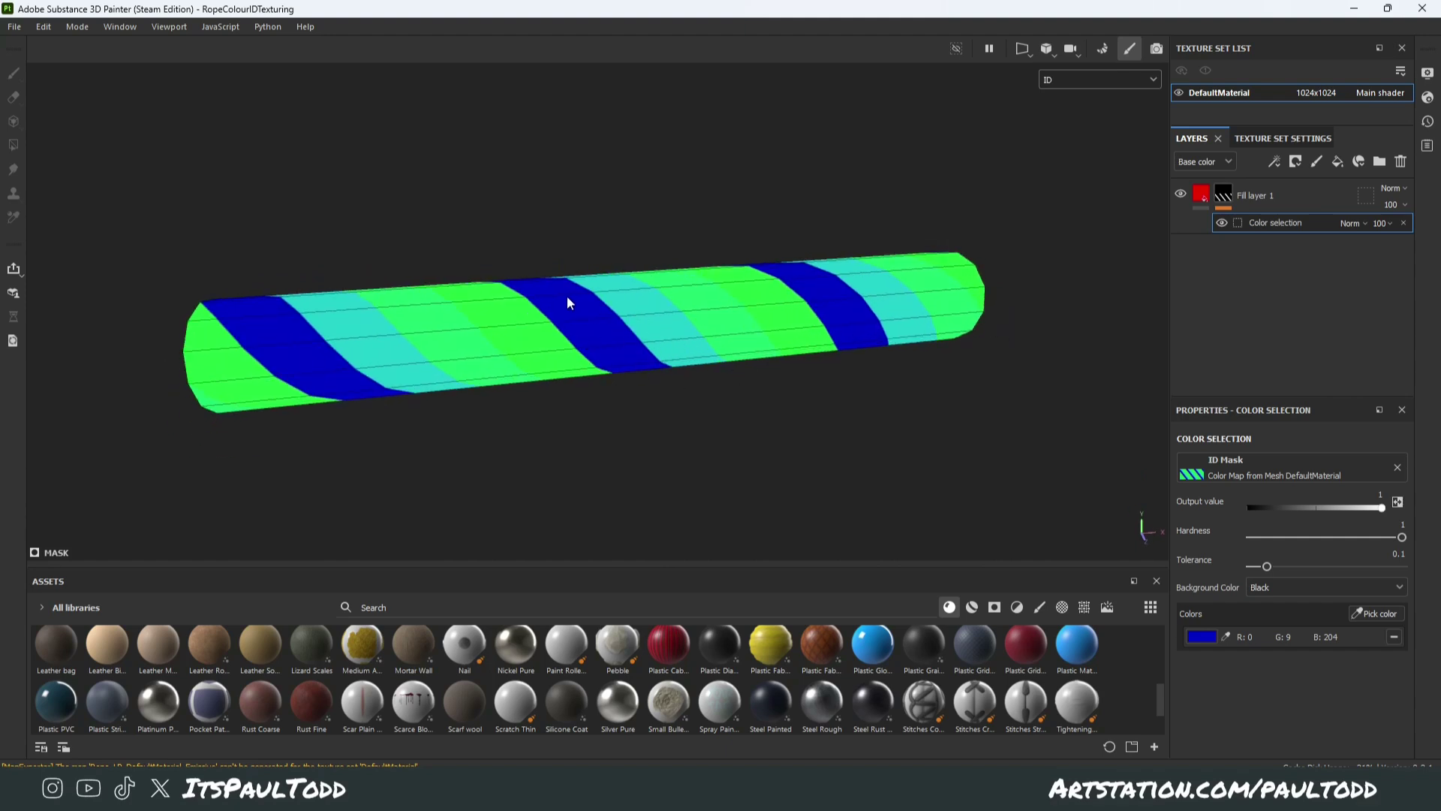
scroll(623, 342, down, 1)
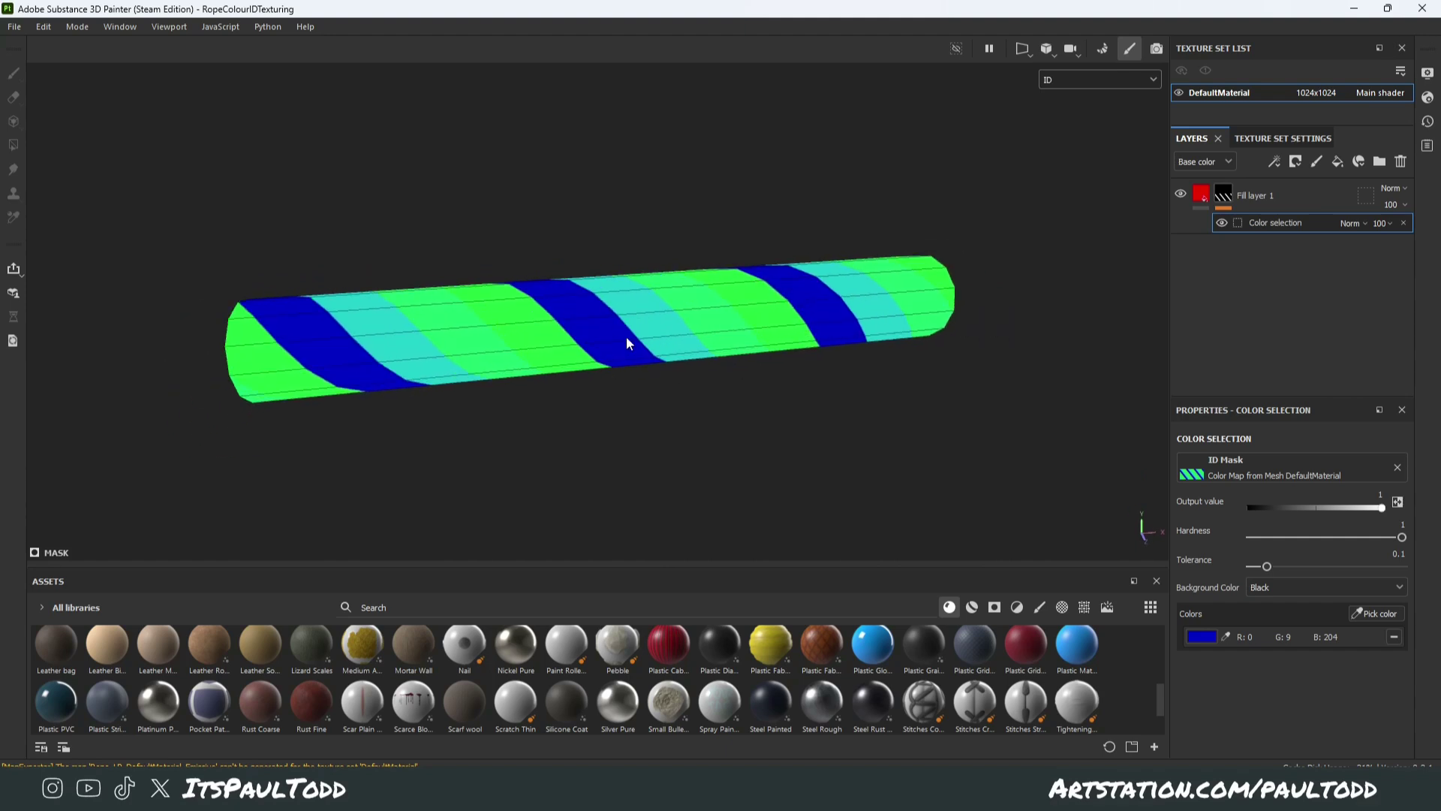
scroll(809, 304, up, 2)
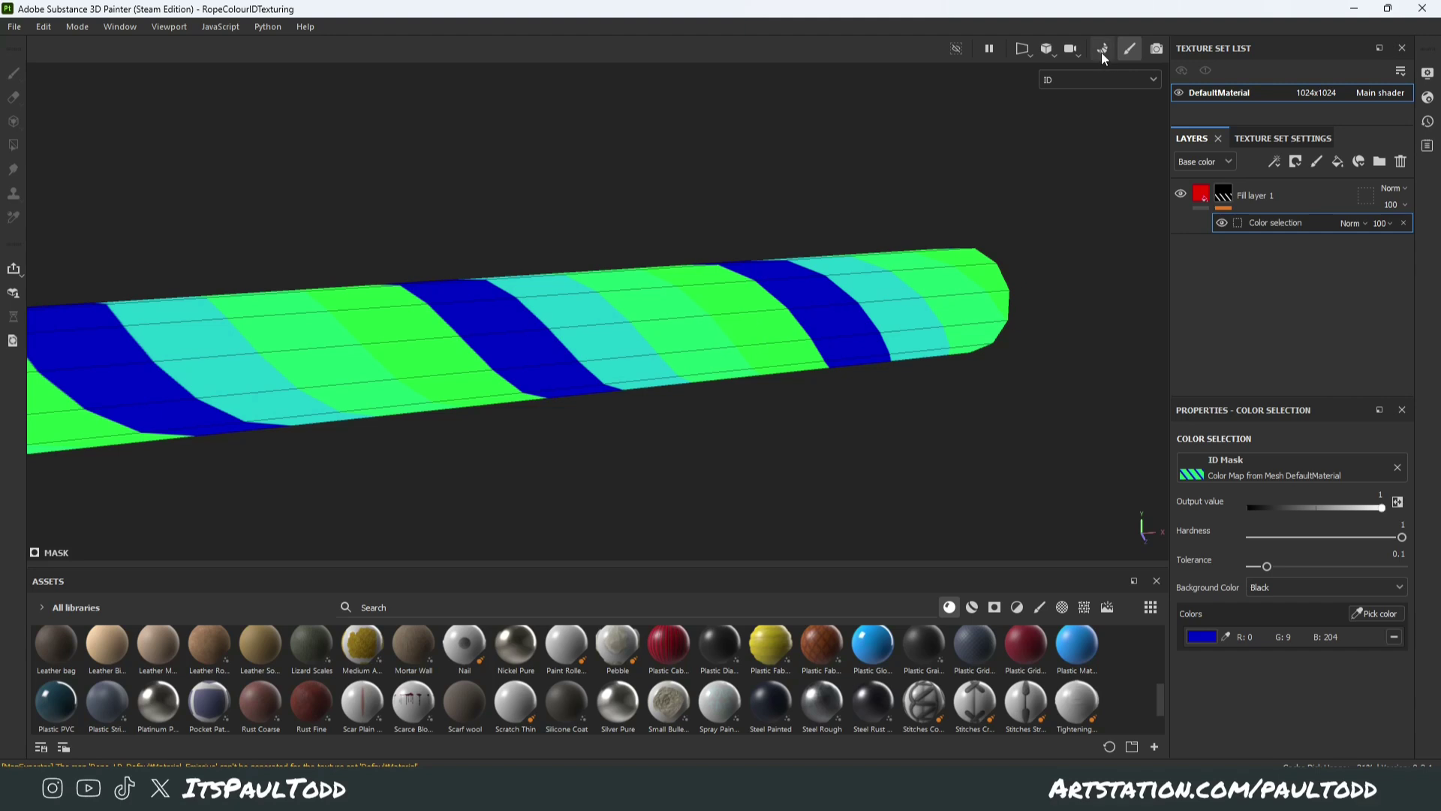
click(1081, 79)
click(1092, 101)
click(1255, 194)
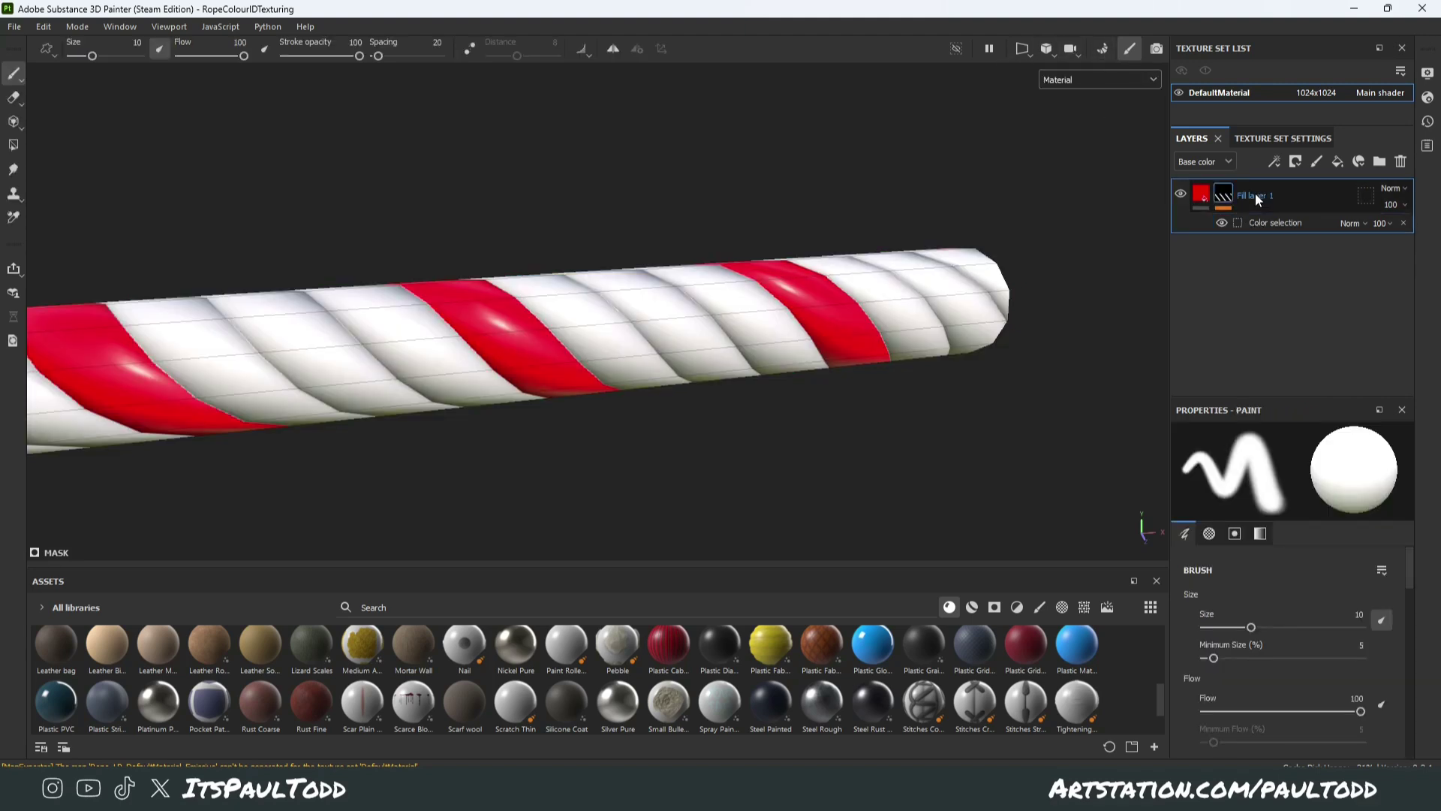
- Add a new fill layer with a cyan base colour
click(1339, 160)
click(1276, 650)
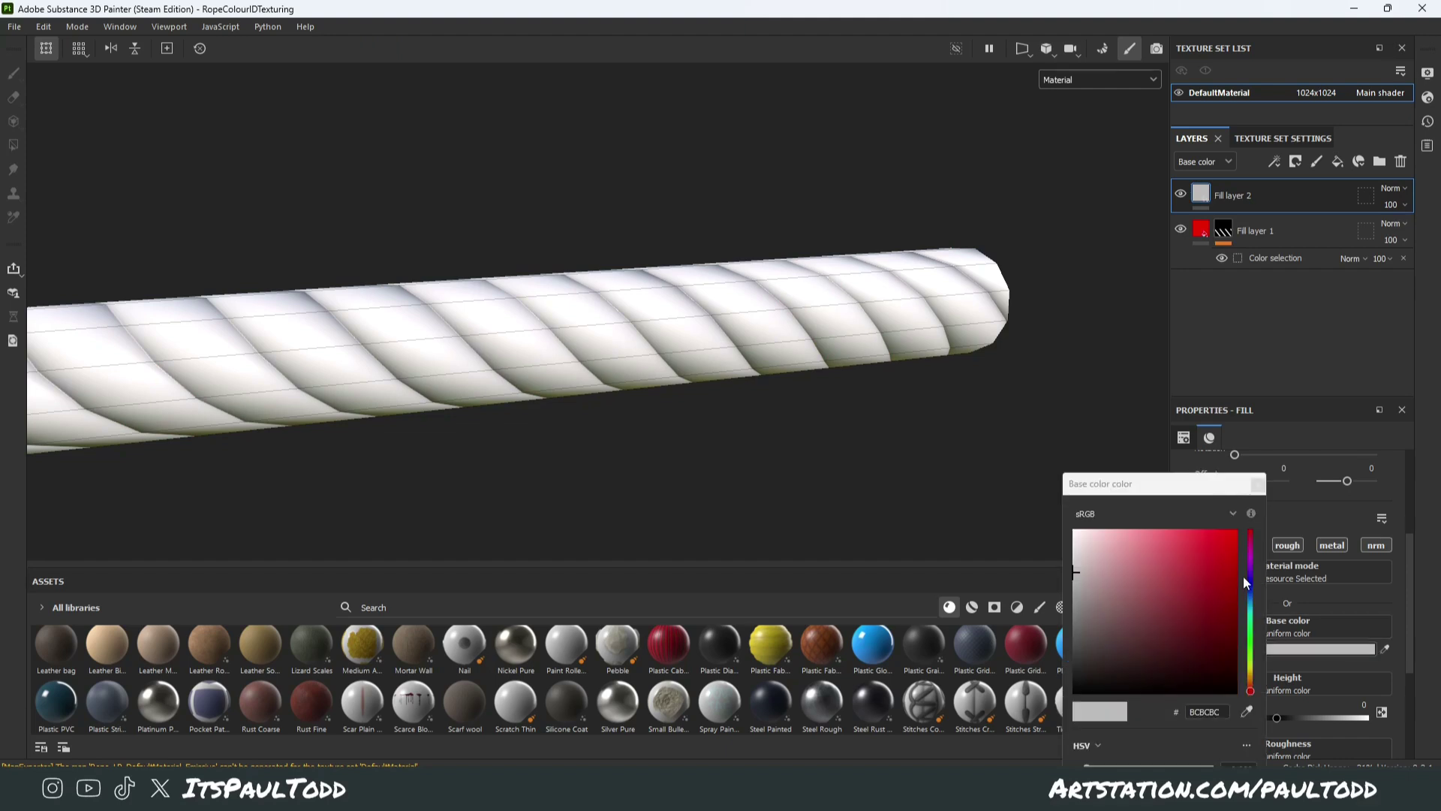
drag(1251, 575, 1251, 603)
click(1225, 561)
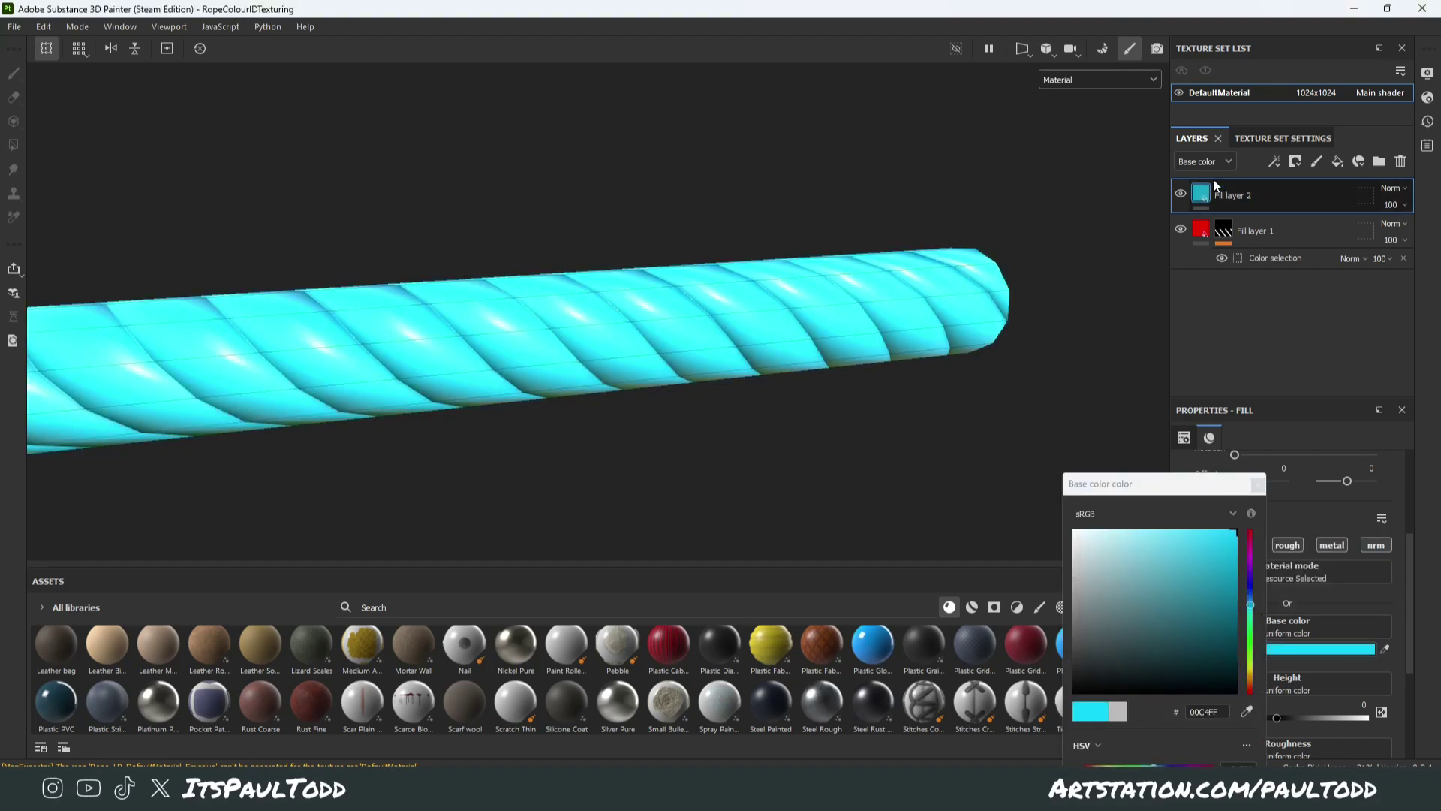
- Give Fill layer 2 a black mask with a colour selection picked from the green ID strands
right_click(1214, 192)
click(1268, 28)
right_click(1226, 191)
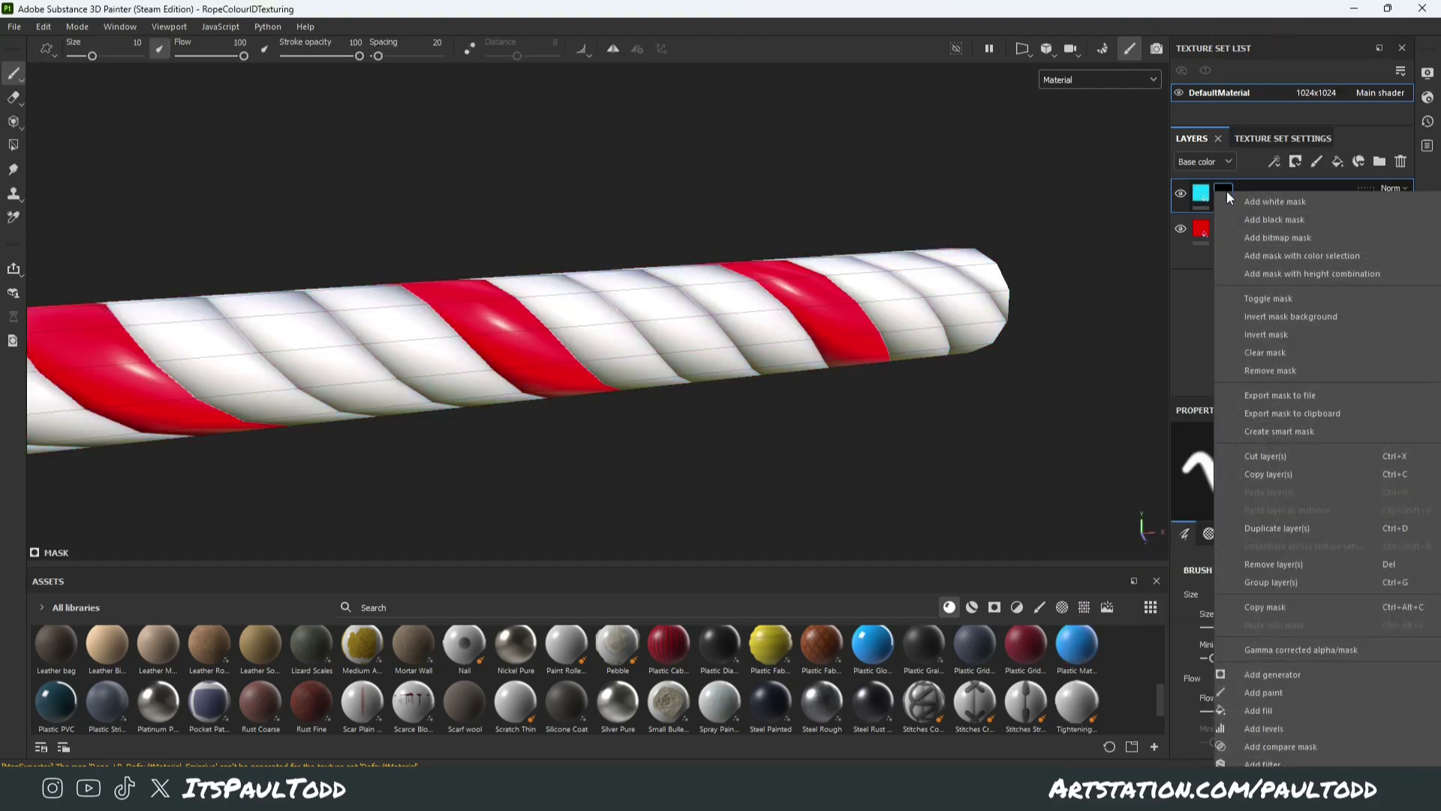
click(1301, 255)
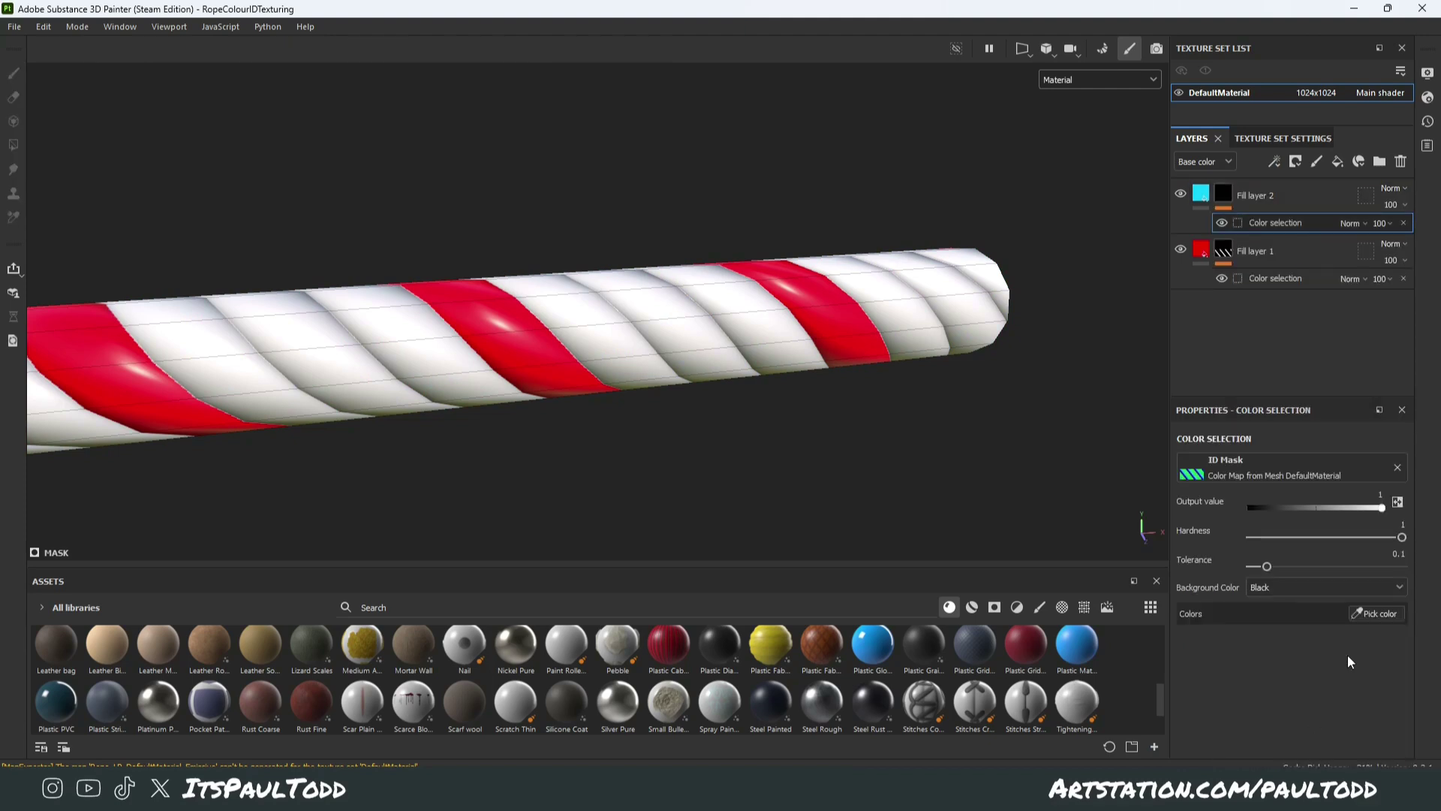
click(1381, 614)
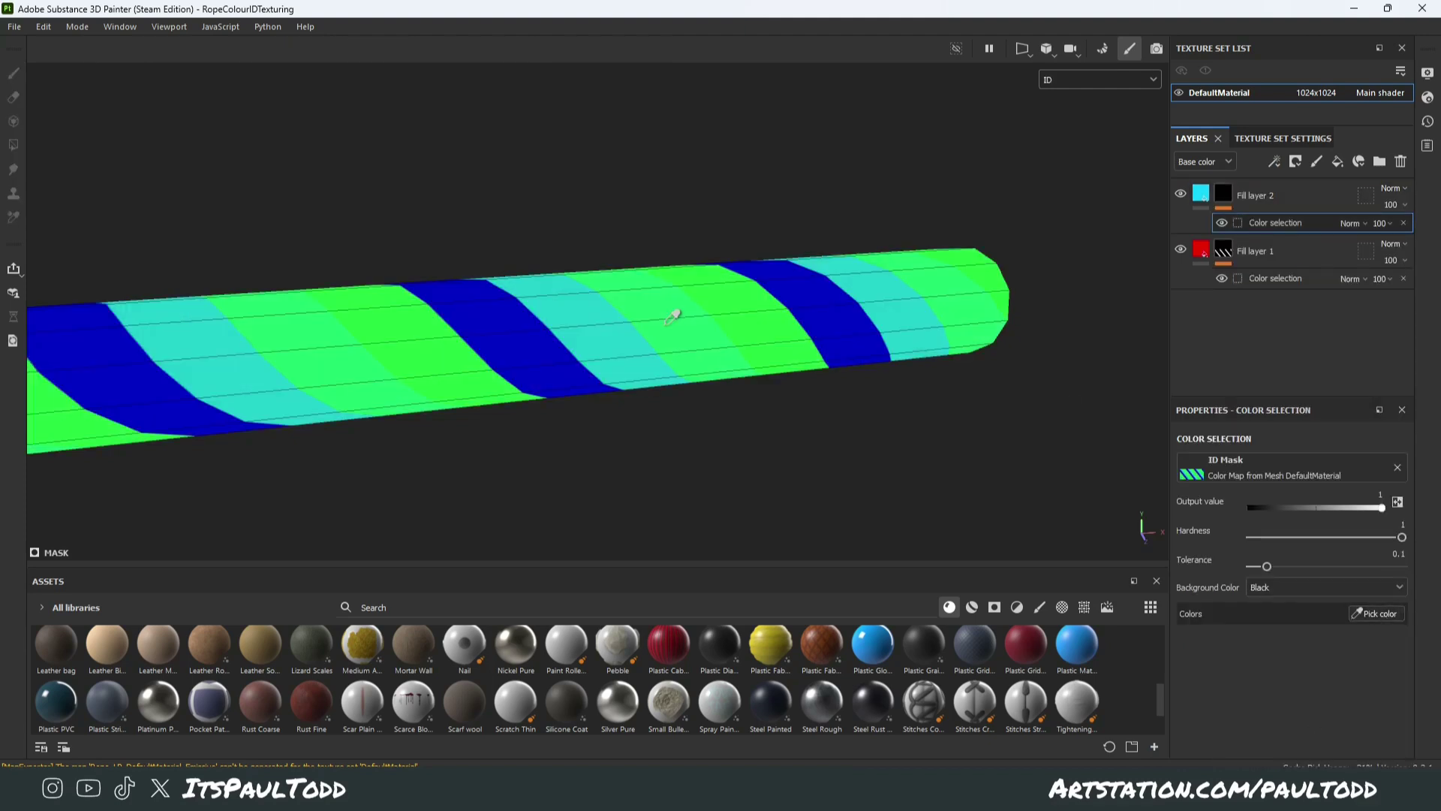
click(988, 275)
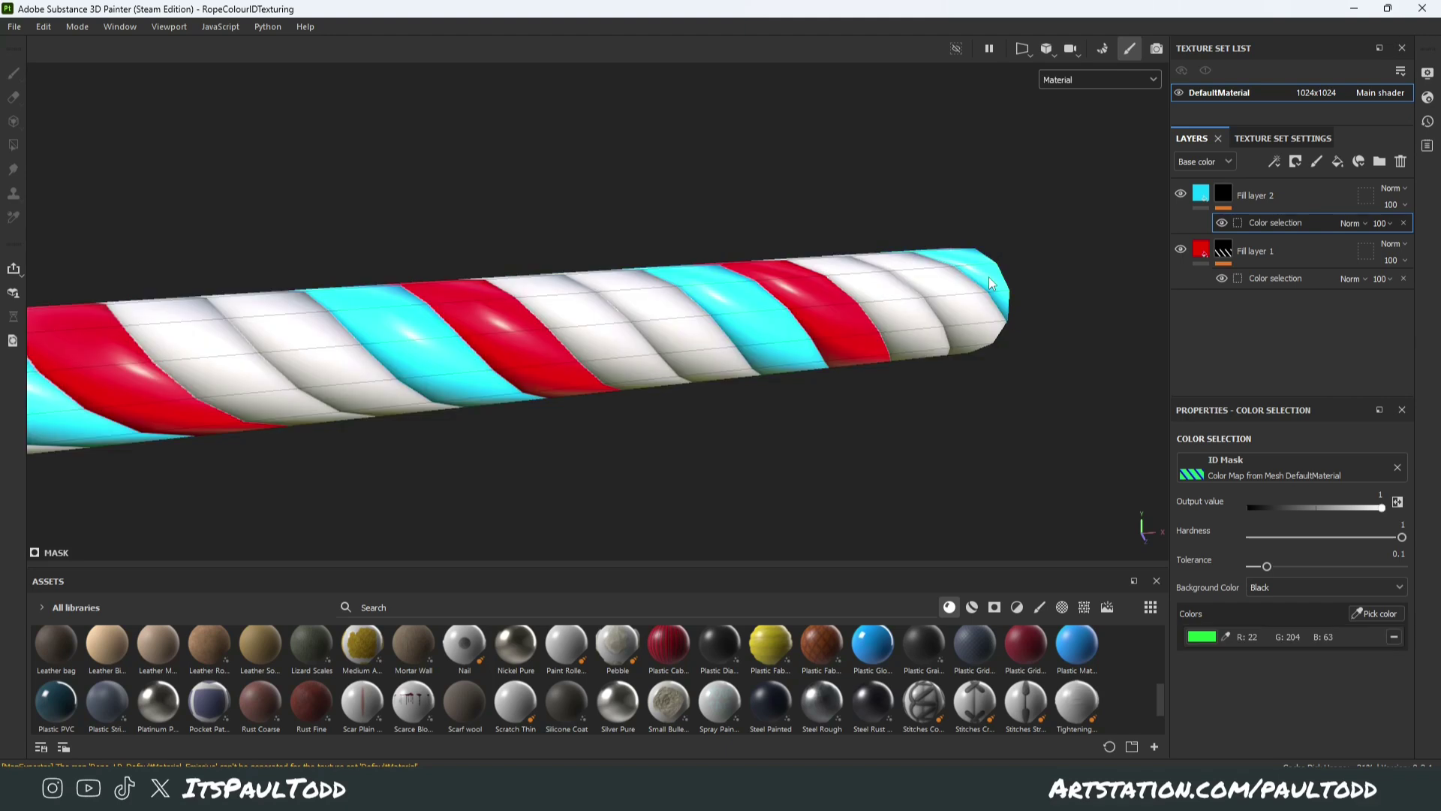
scroll(701, 402, down, 3)
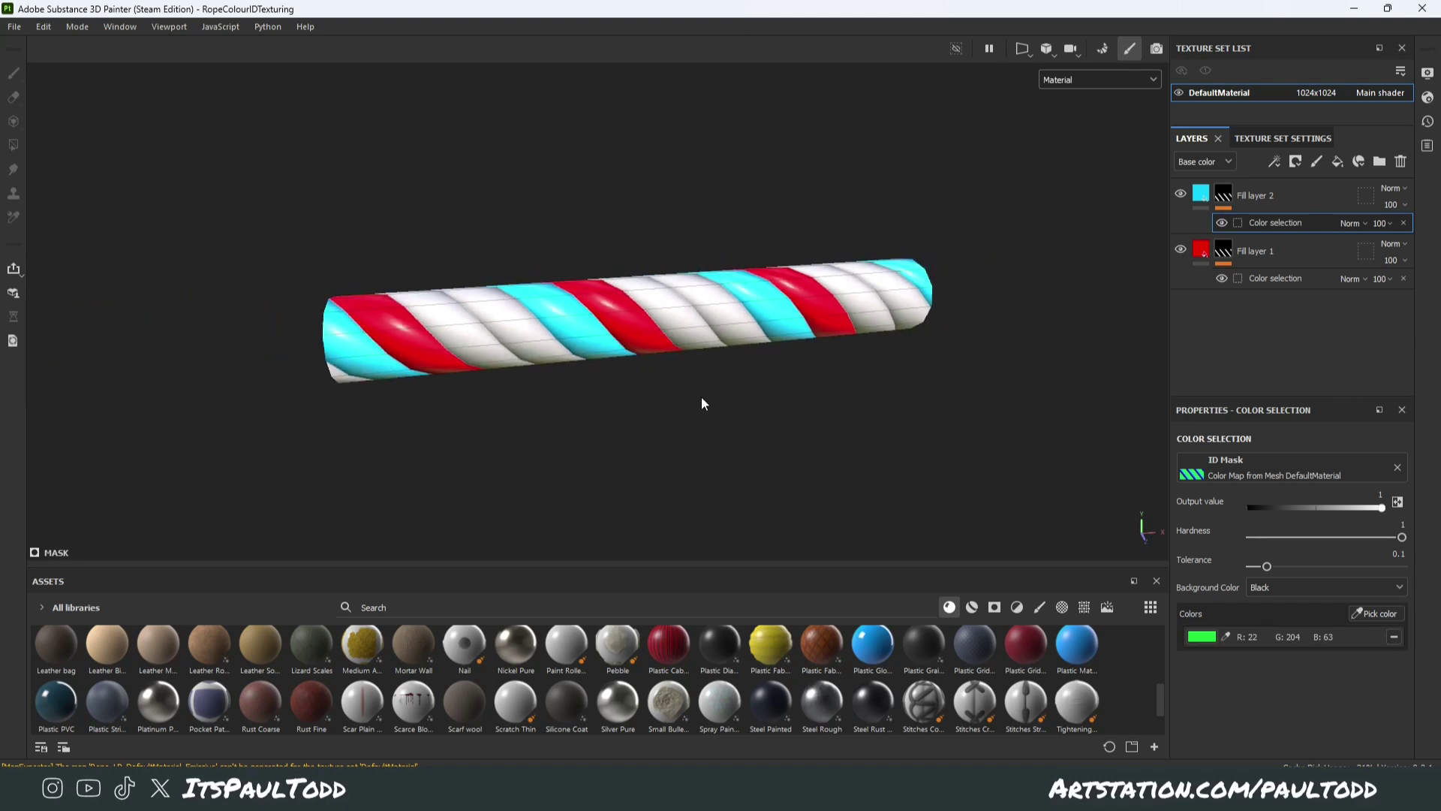
alt+drag(701, 403, 668, 391)
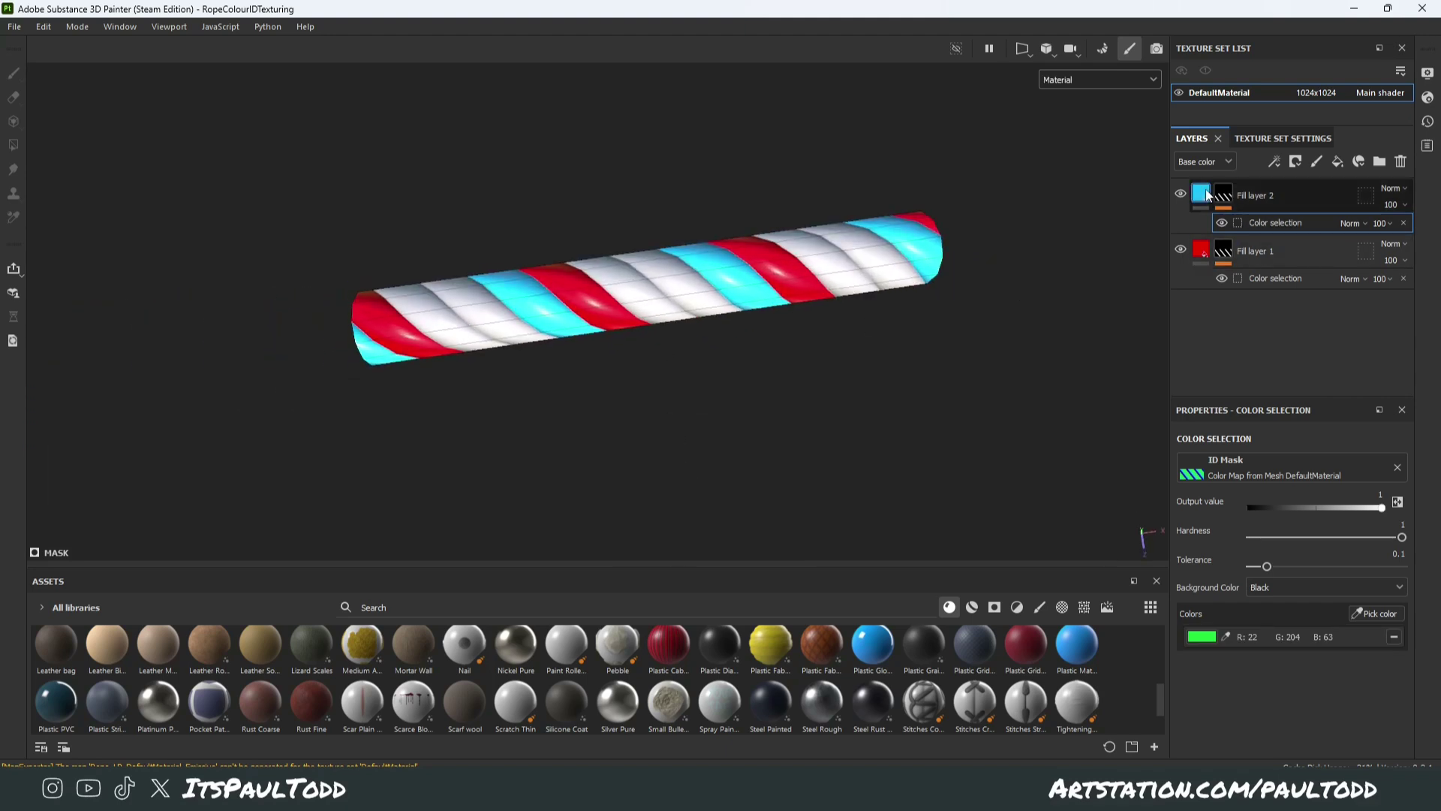
click(1252, 196)
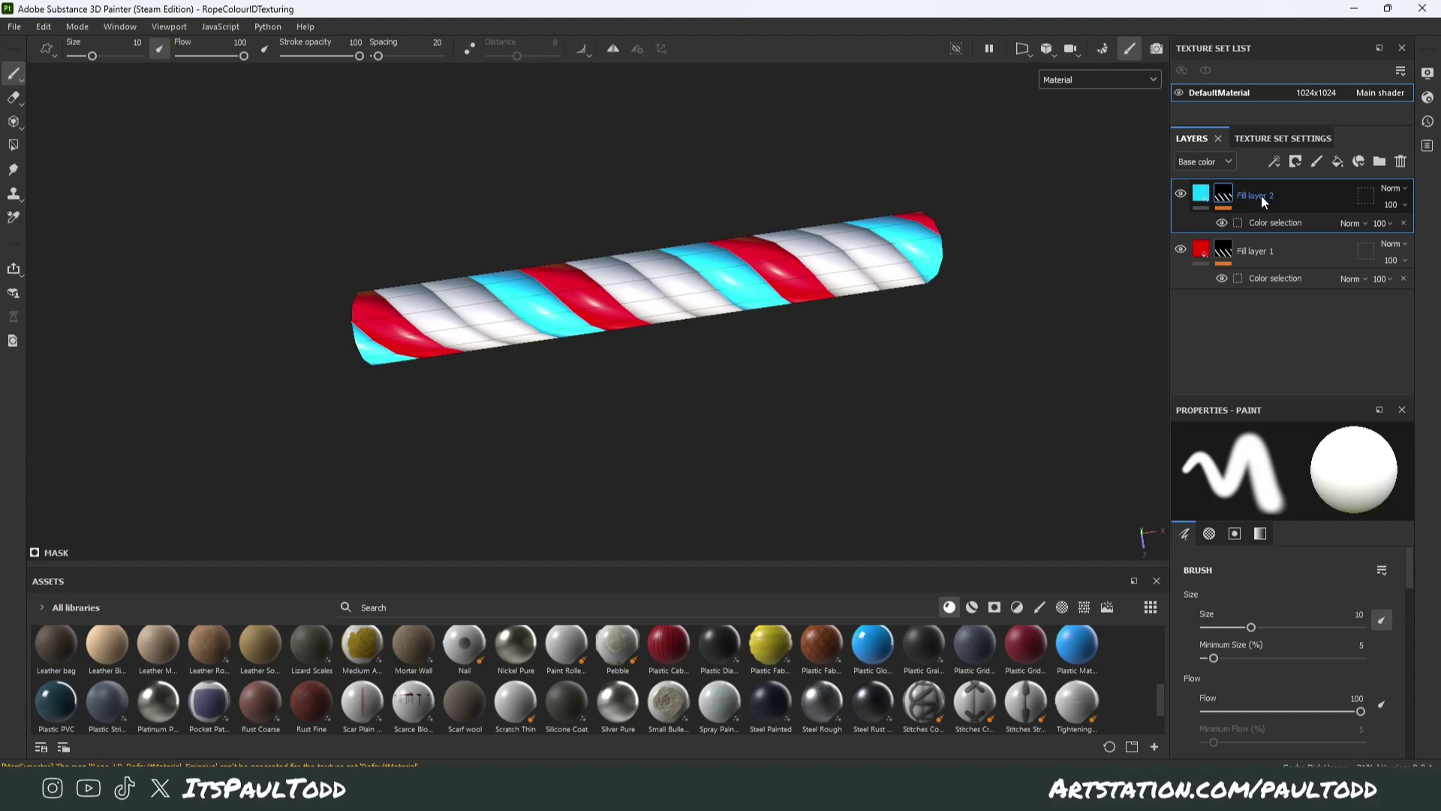
- Add Folder 3 with a colour-selection mask picked from the green strand's ID colour
click(1379, 161)
click(1380, 162)
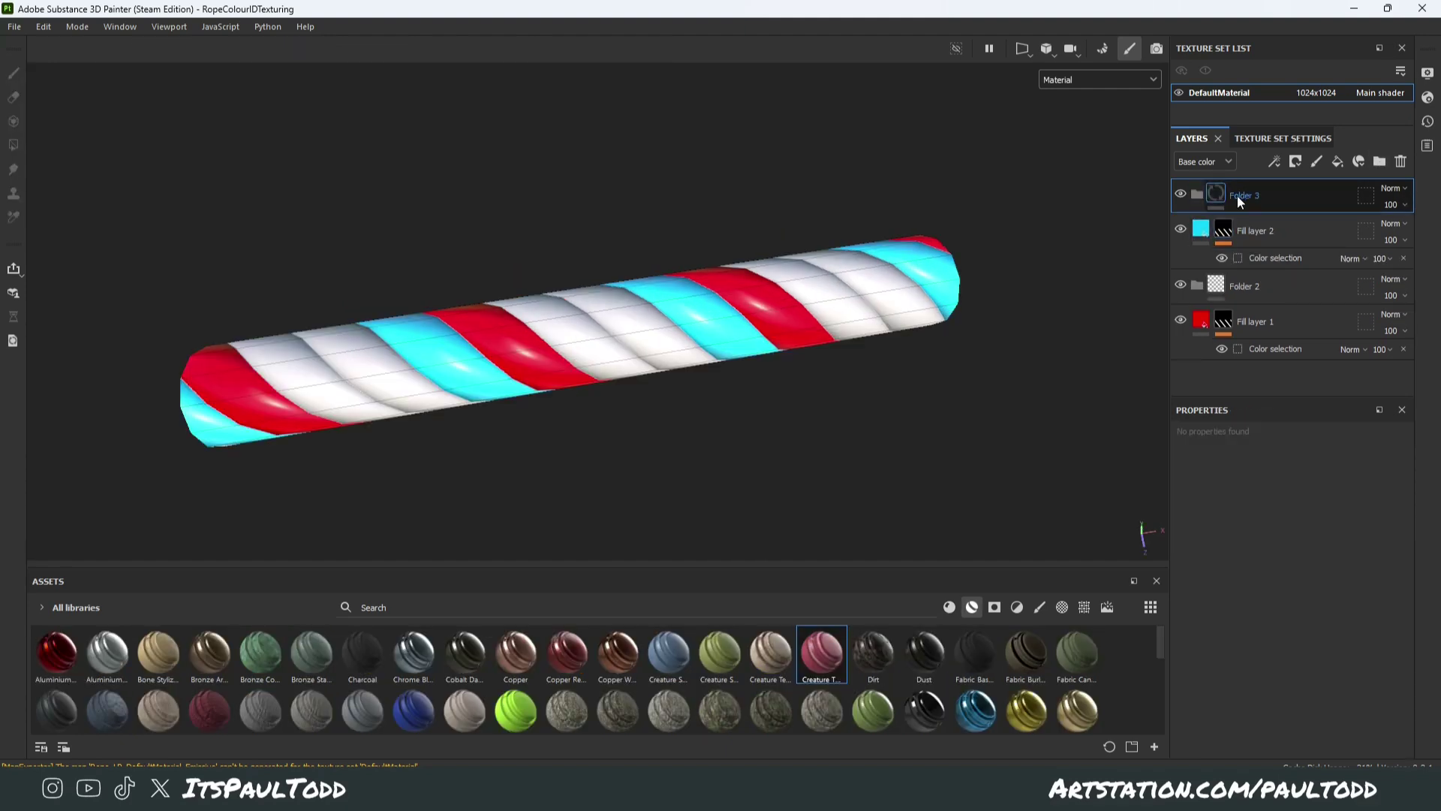
right_click(1240, 194)
click(1270, 29)
right_click(1239, 193)
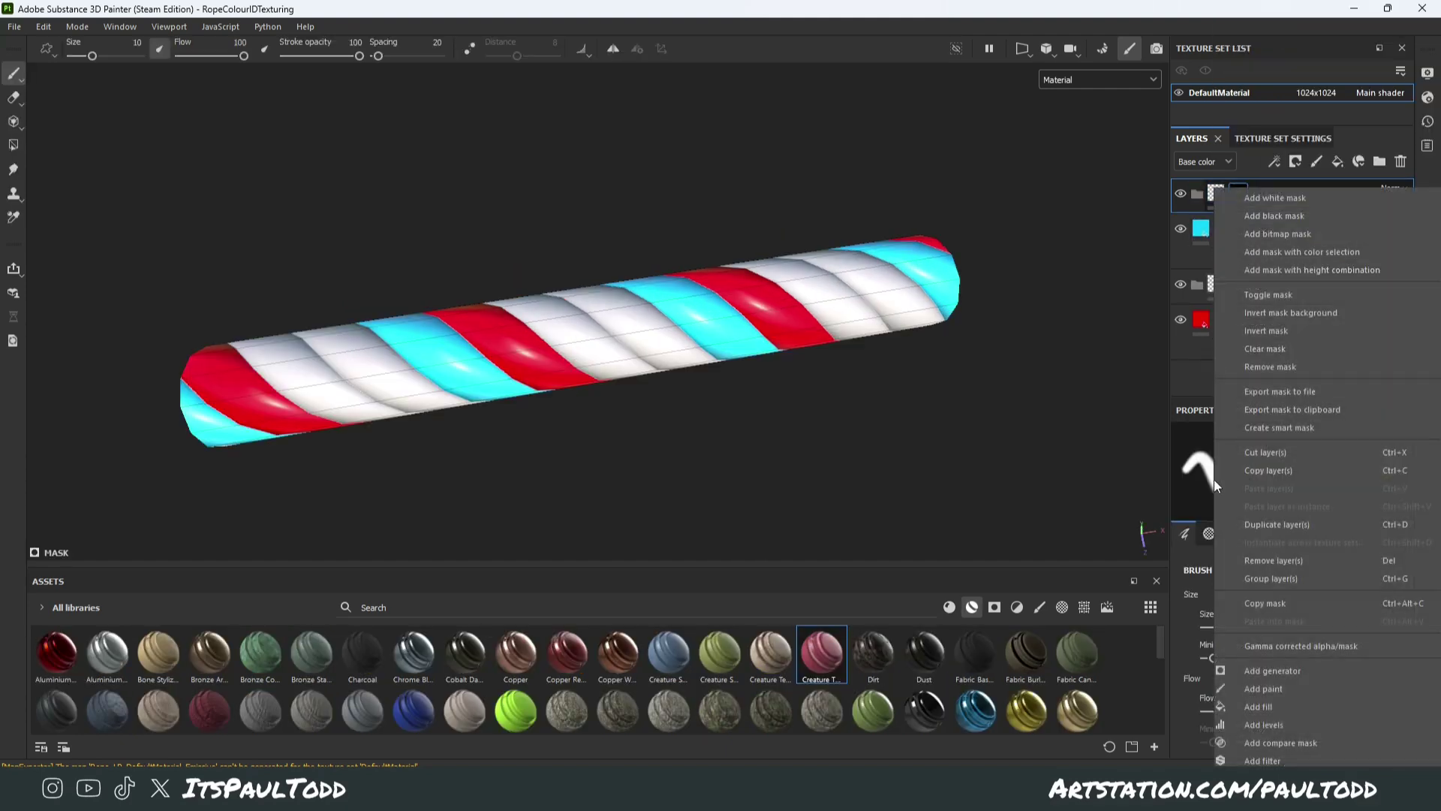
click(1302, 251)
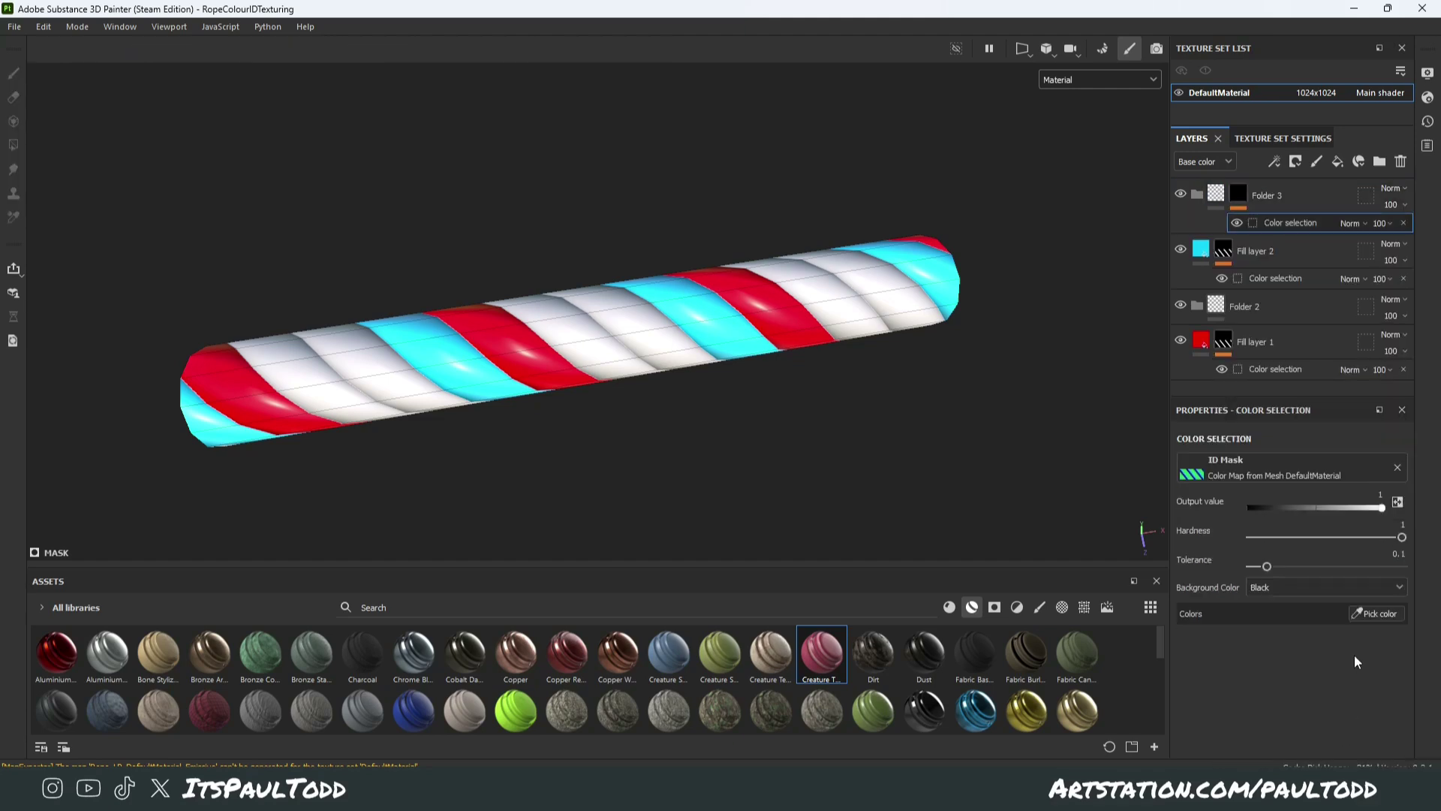
click(1377, 613)
click(437, 350)
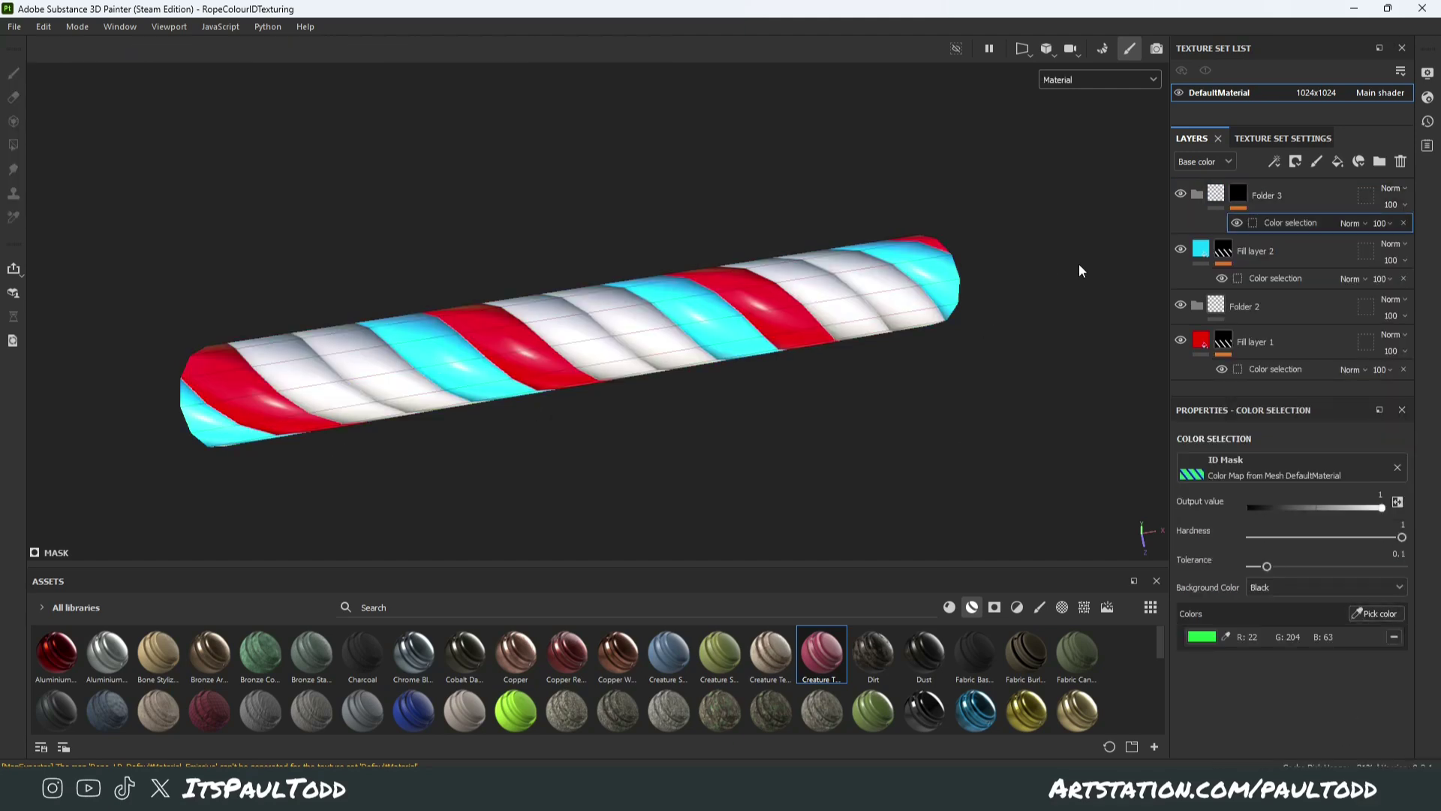
click(1276, 195)
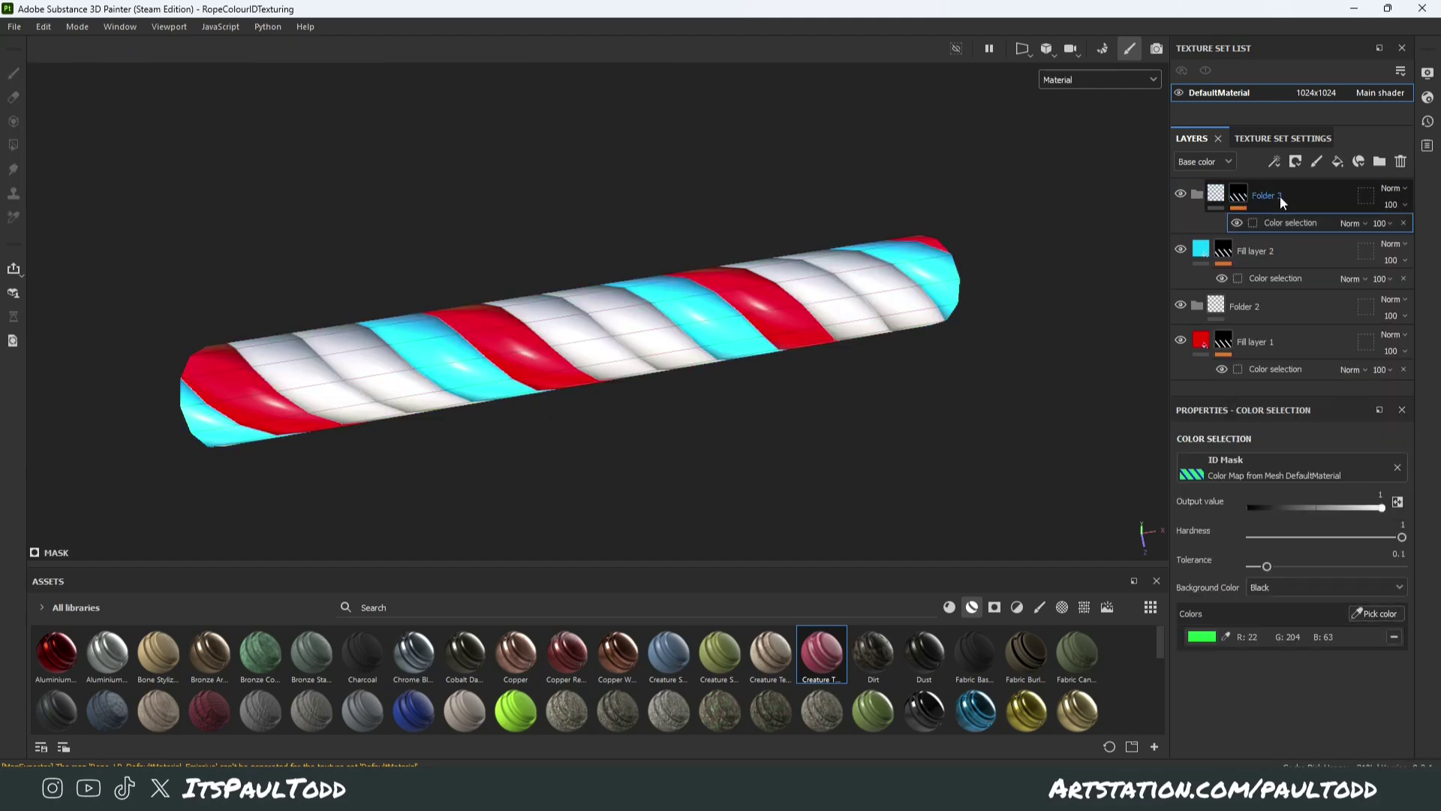
- Add a fill layer inside Folder 3 using the Copper Worn material
click(1337, 161)
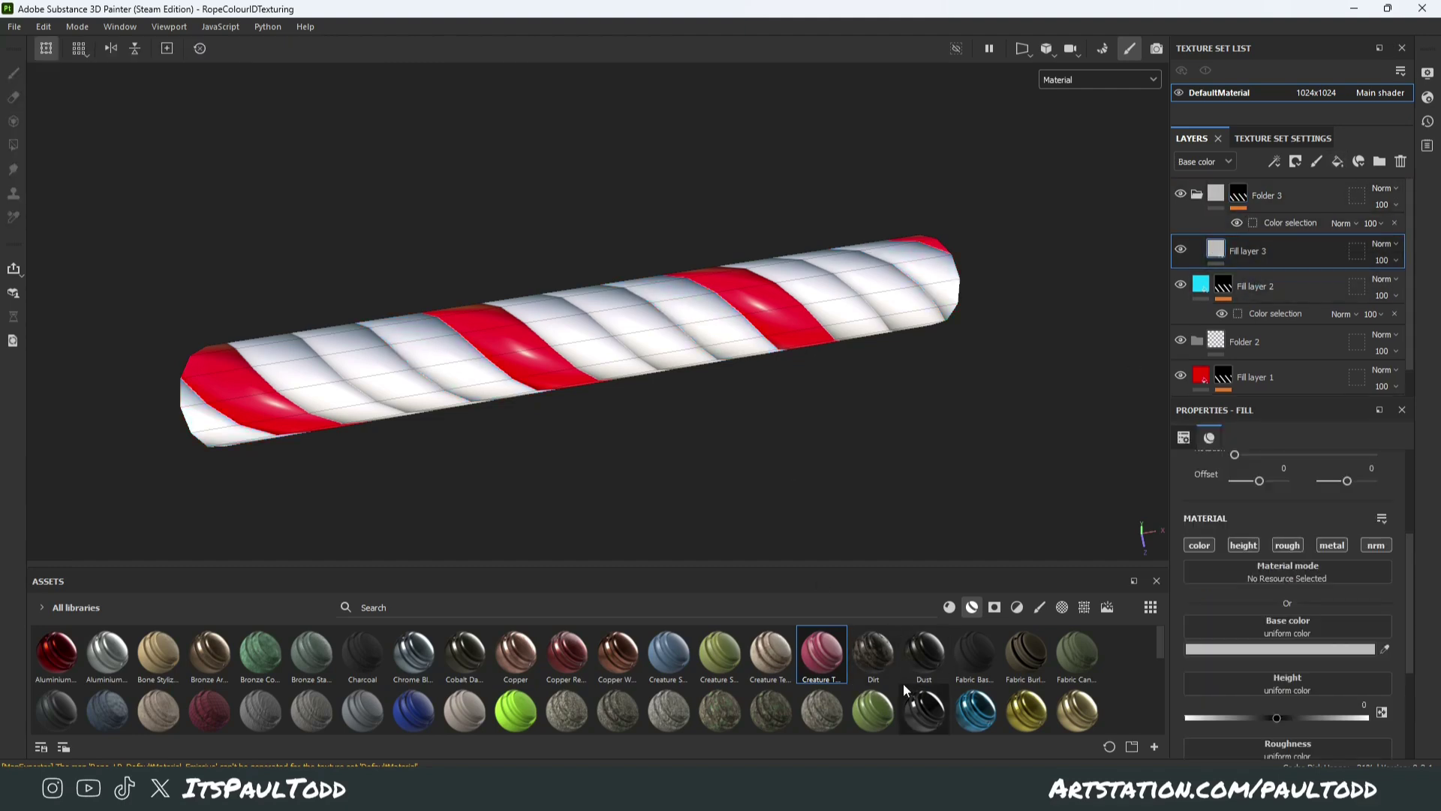
drag(617, 651, 1250, 236)
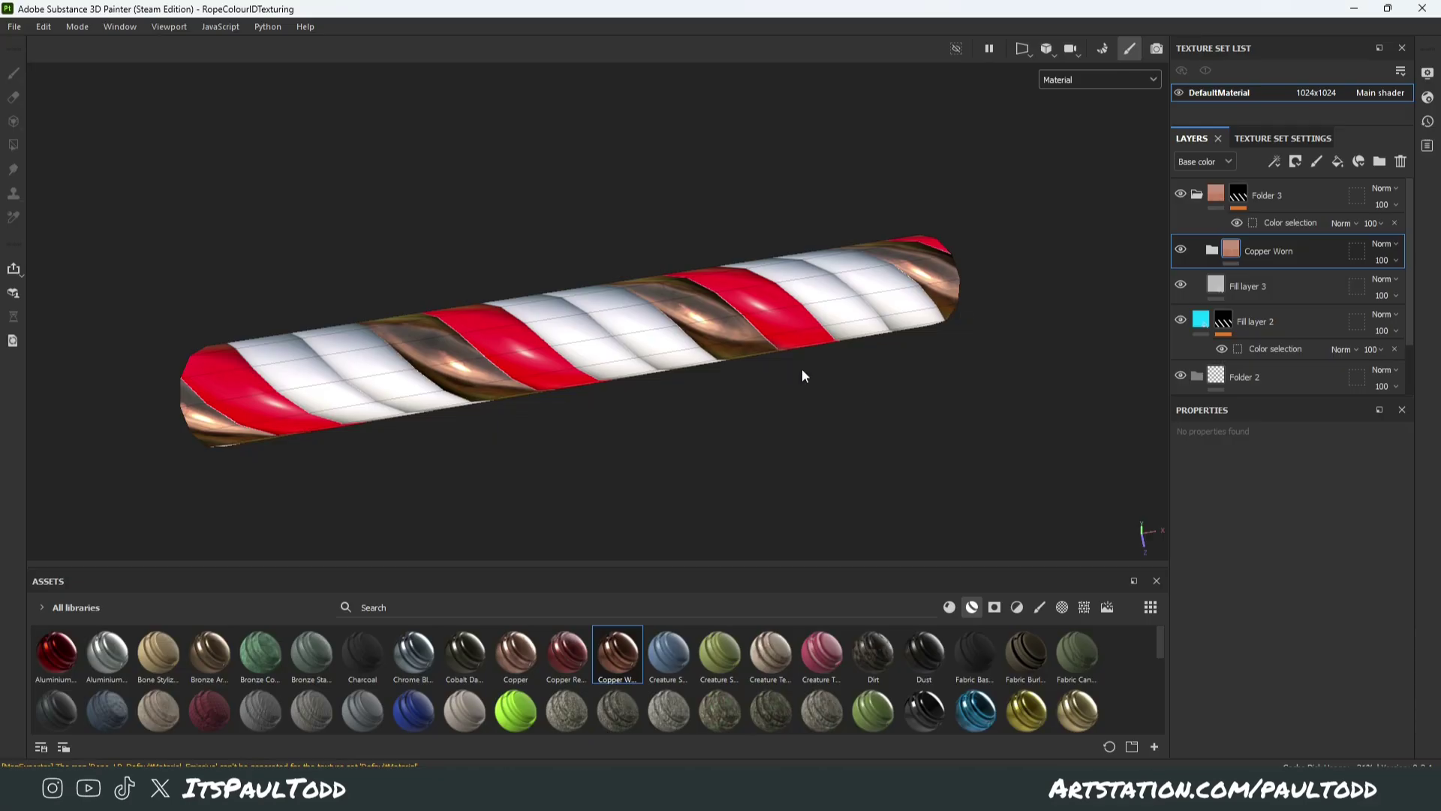
key(alt+Tab)
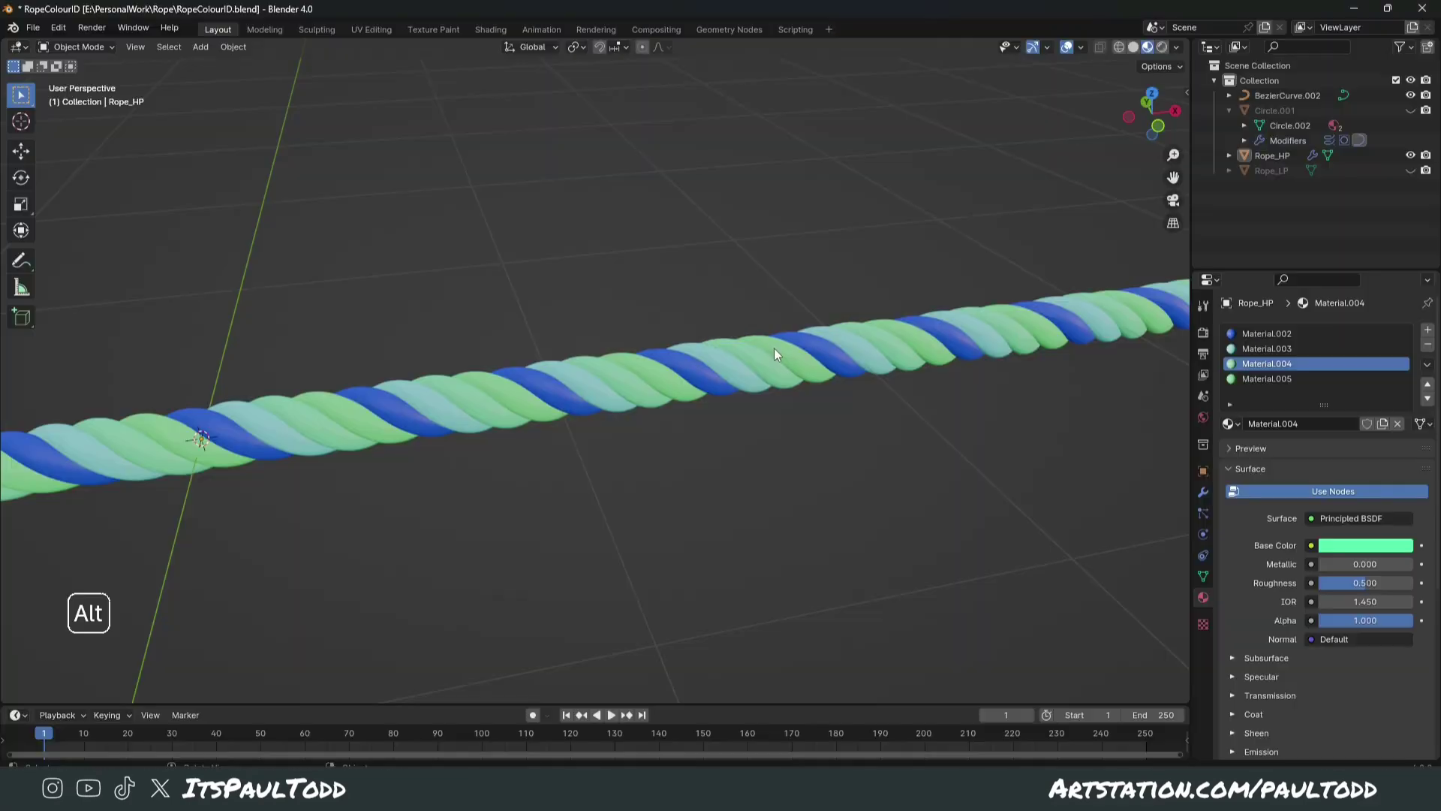
mouse_move(737, 348)
middle_down()
mouse_move(800, 460)
mouse_move(782, 384)
mouse_move(627, 372)
middle_up()
- Enable Show mesh wireframe in Display Settings for the FlowersTexturing model
key(alt+Tab)
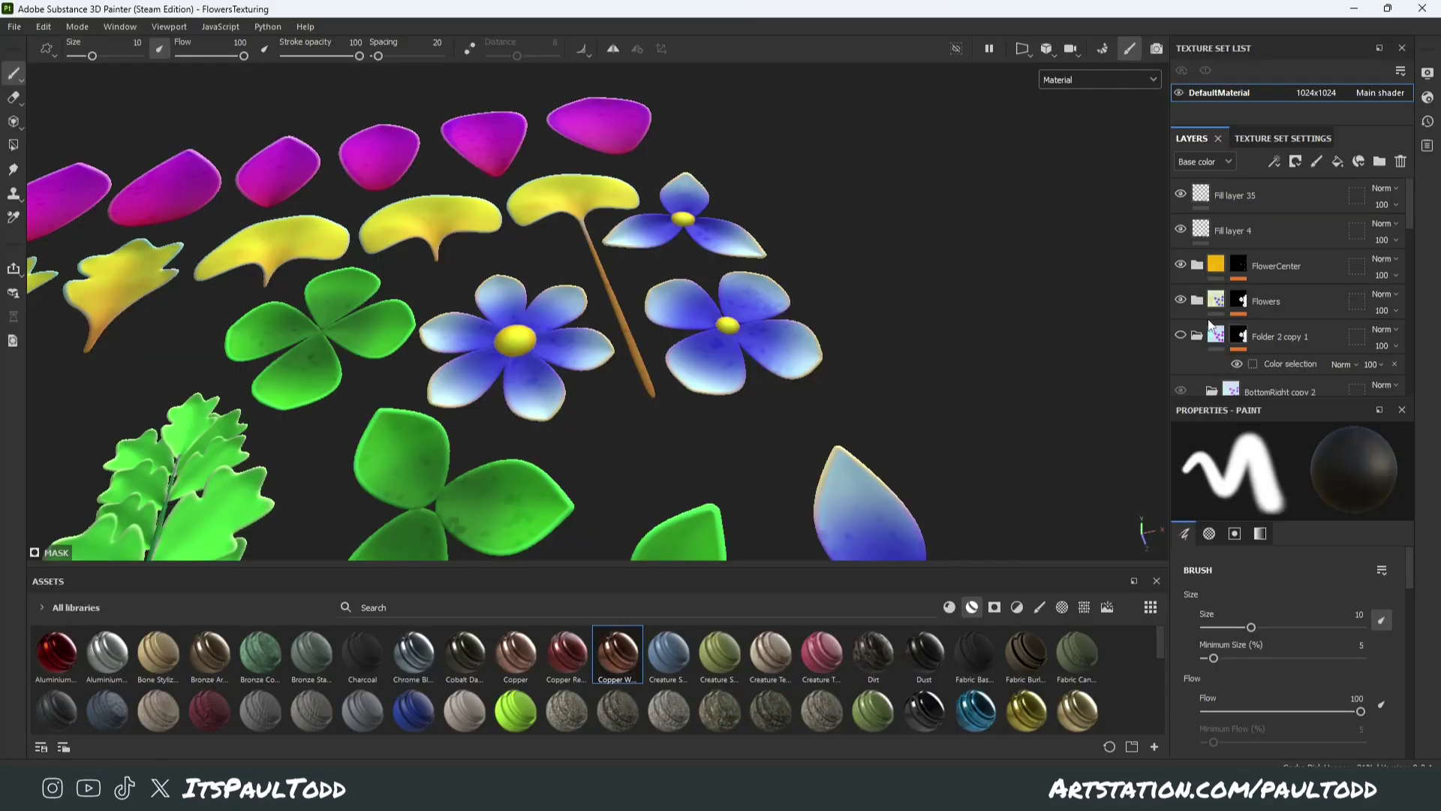
click(1427, 73)
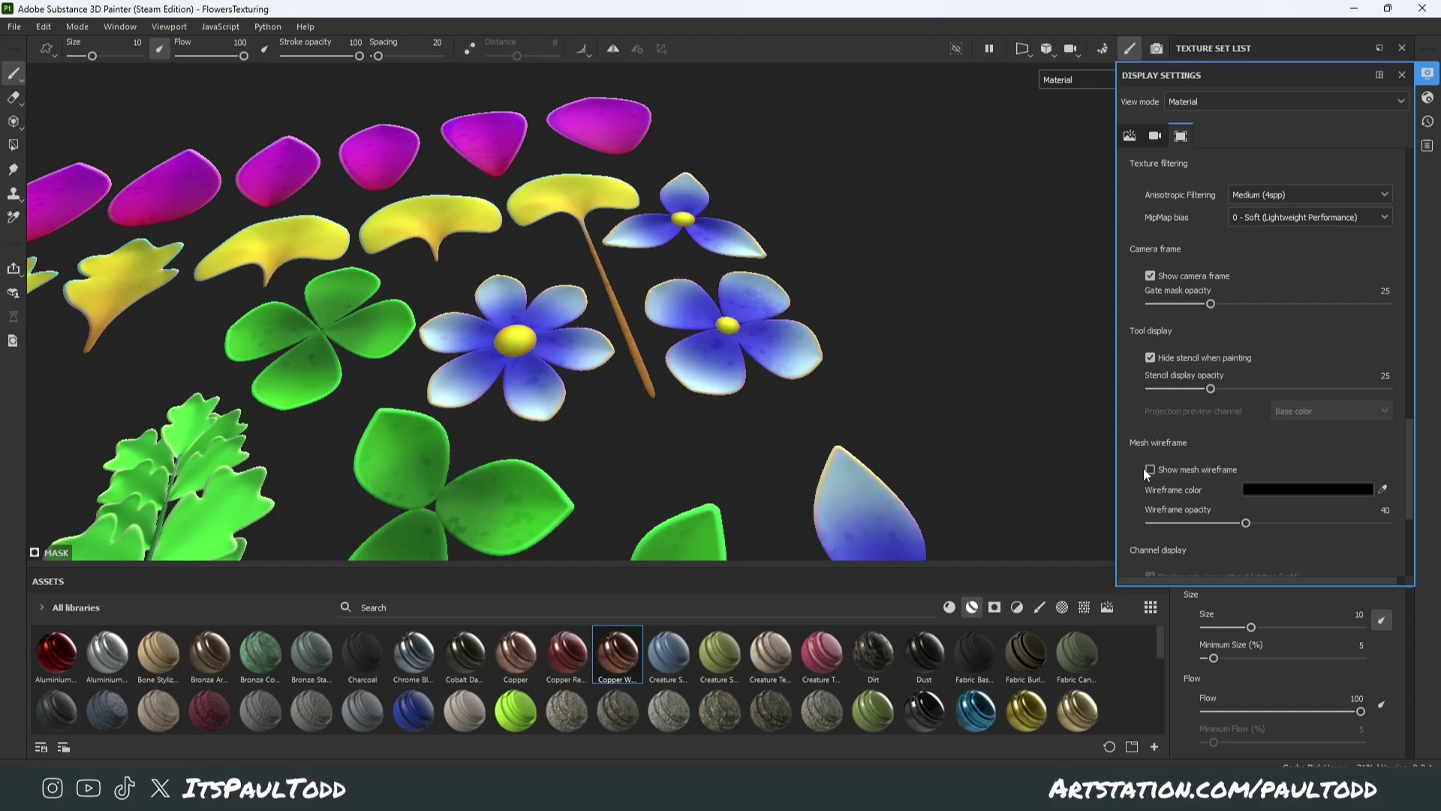
mouse_move(691, 398)
alt+mouse_down()
mouse_move(704, 400)
mouse_move(600, 337)
alt+mouse_up()
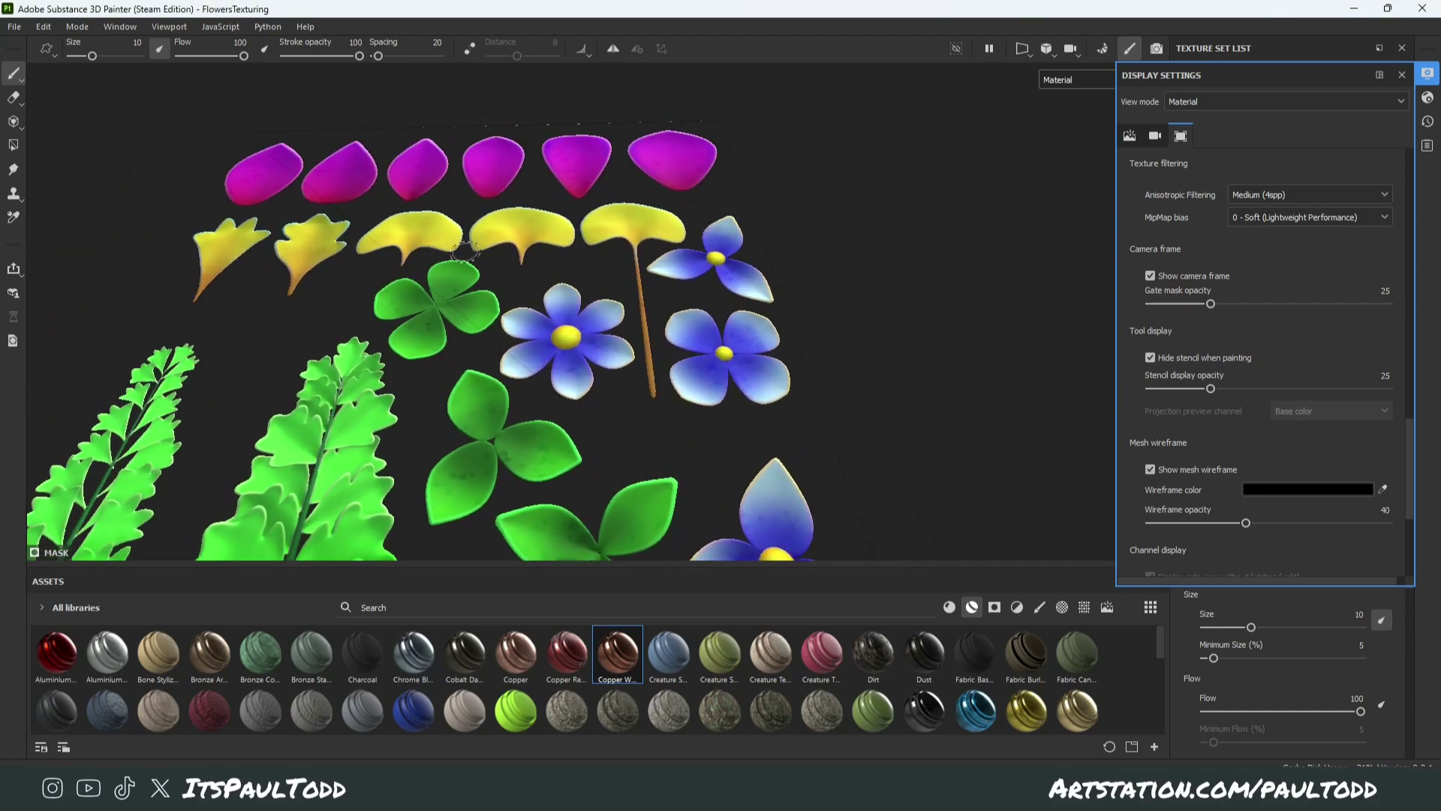
scroll(535, 279, up, 3)
scroll(535, 279, up, 3)
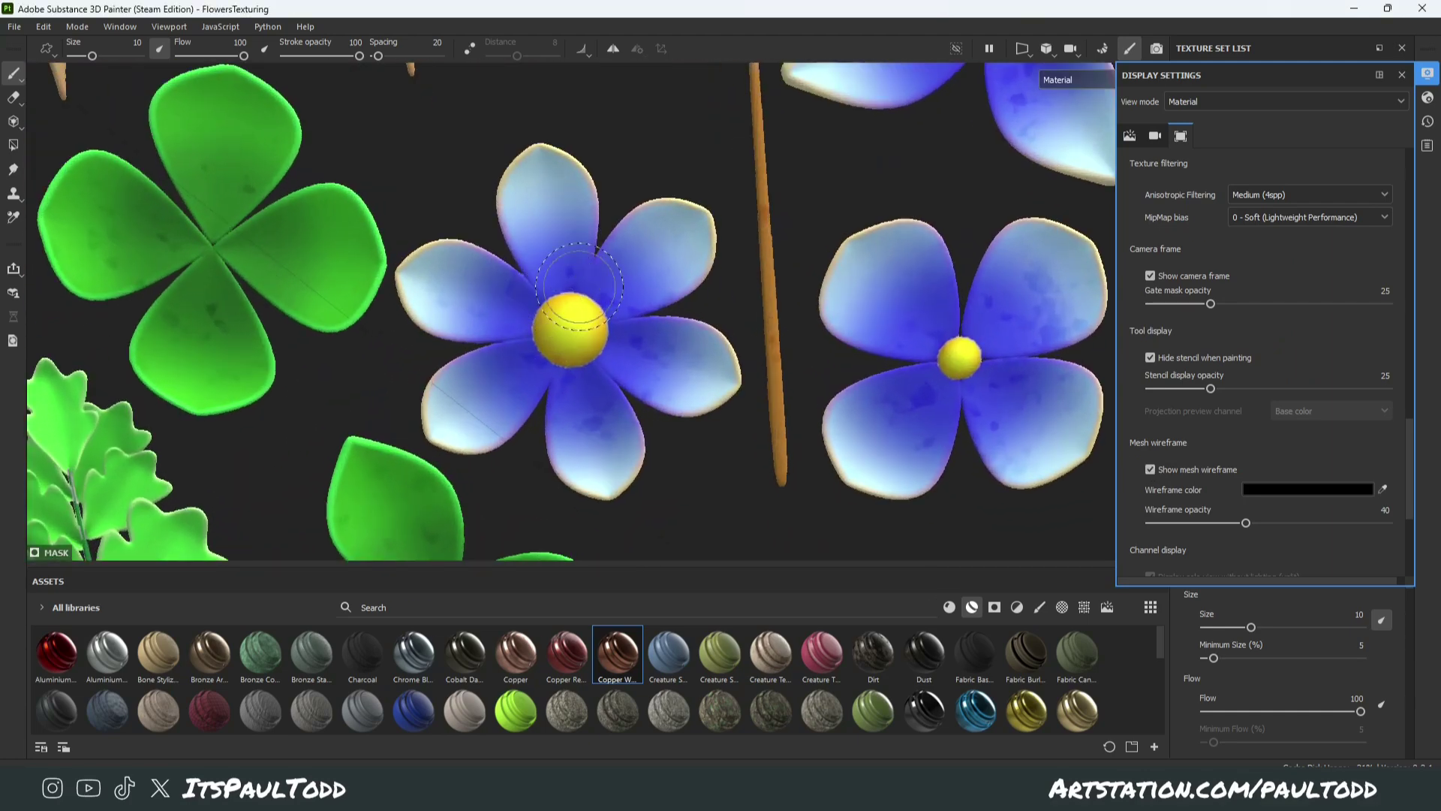
click(1426, 73)
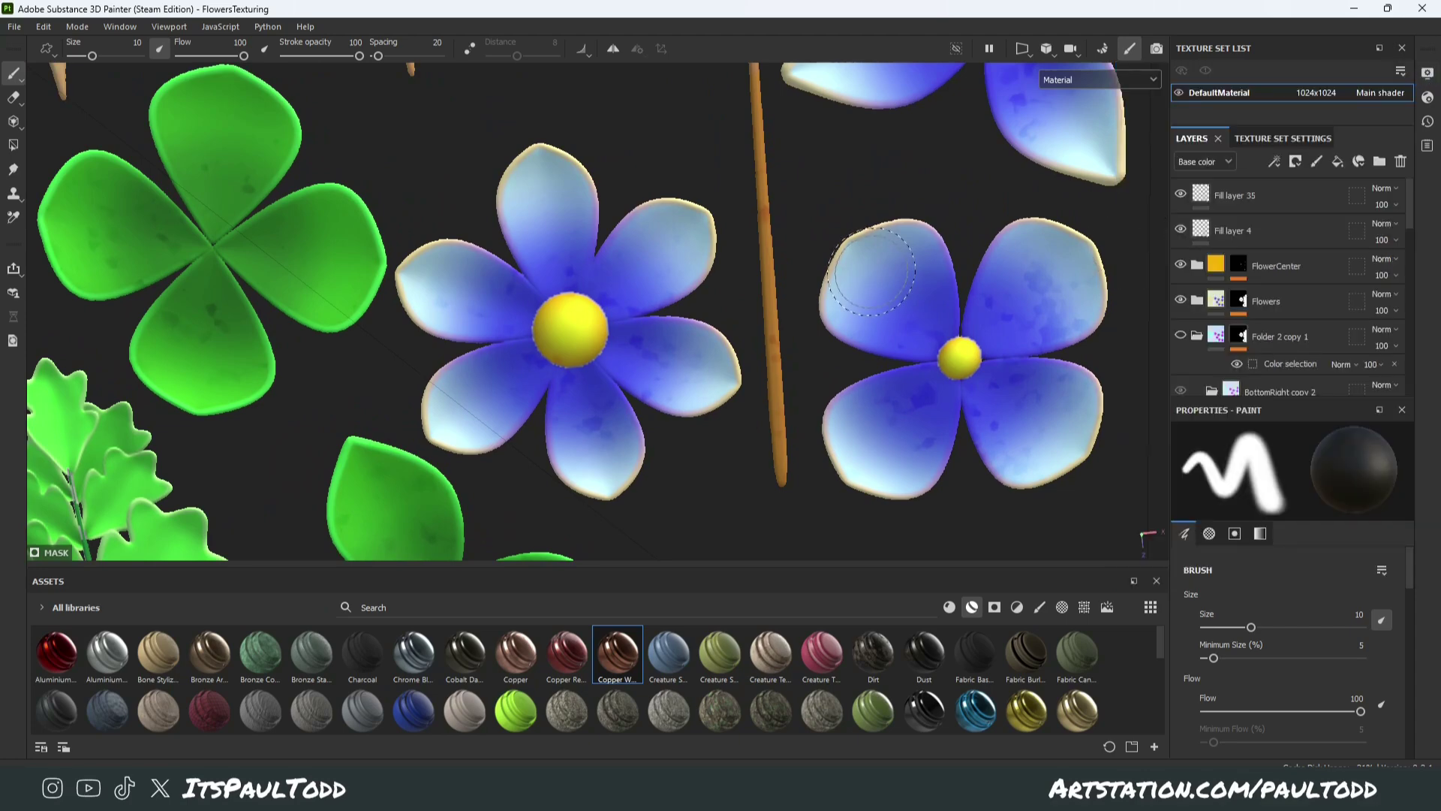
scroll(1017, 134, down, 4)
click(1079, 78)
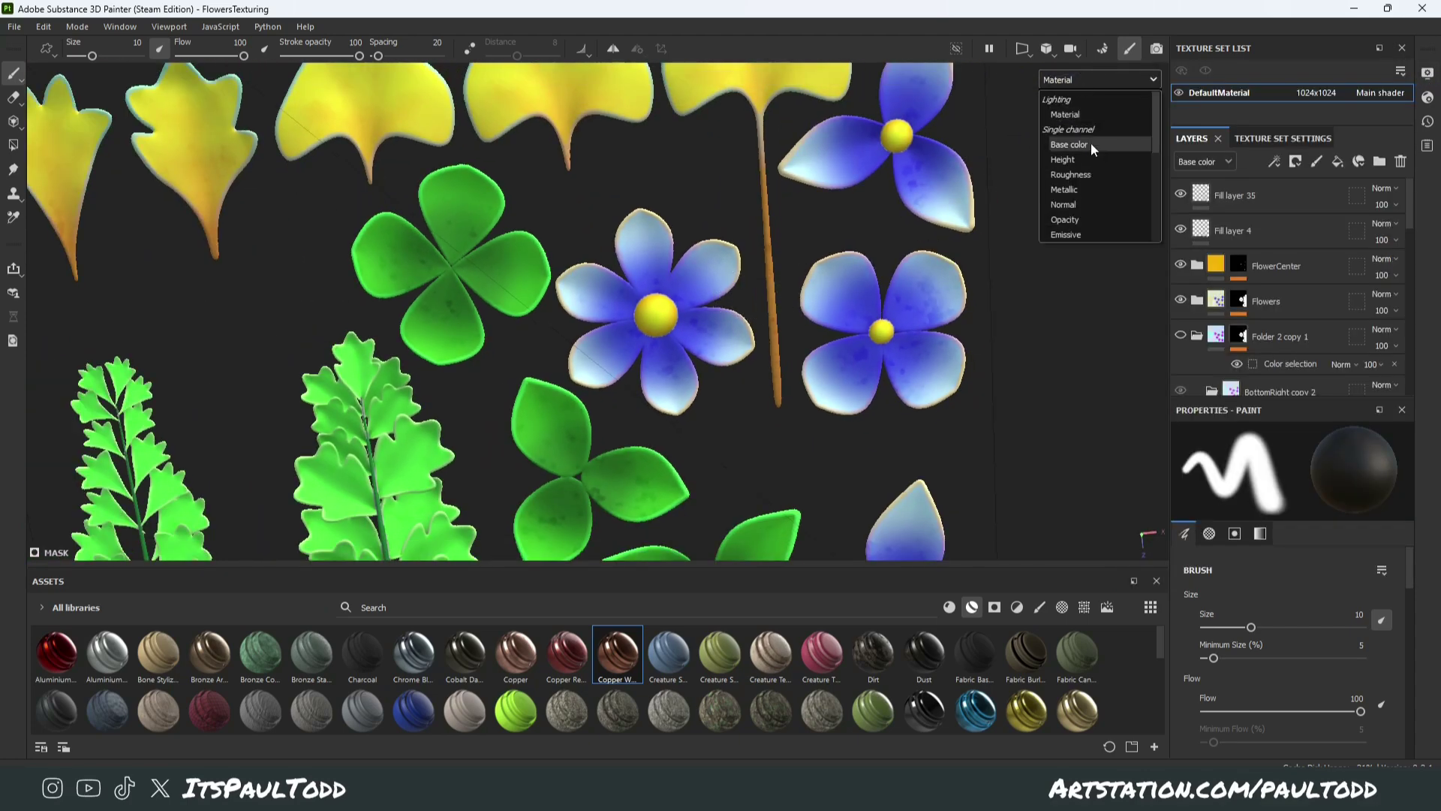
scroll(1092, 150, down, 3)
click(1077, 235)
scroll(848, 329, down, 3)
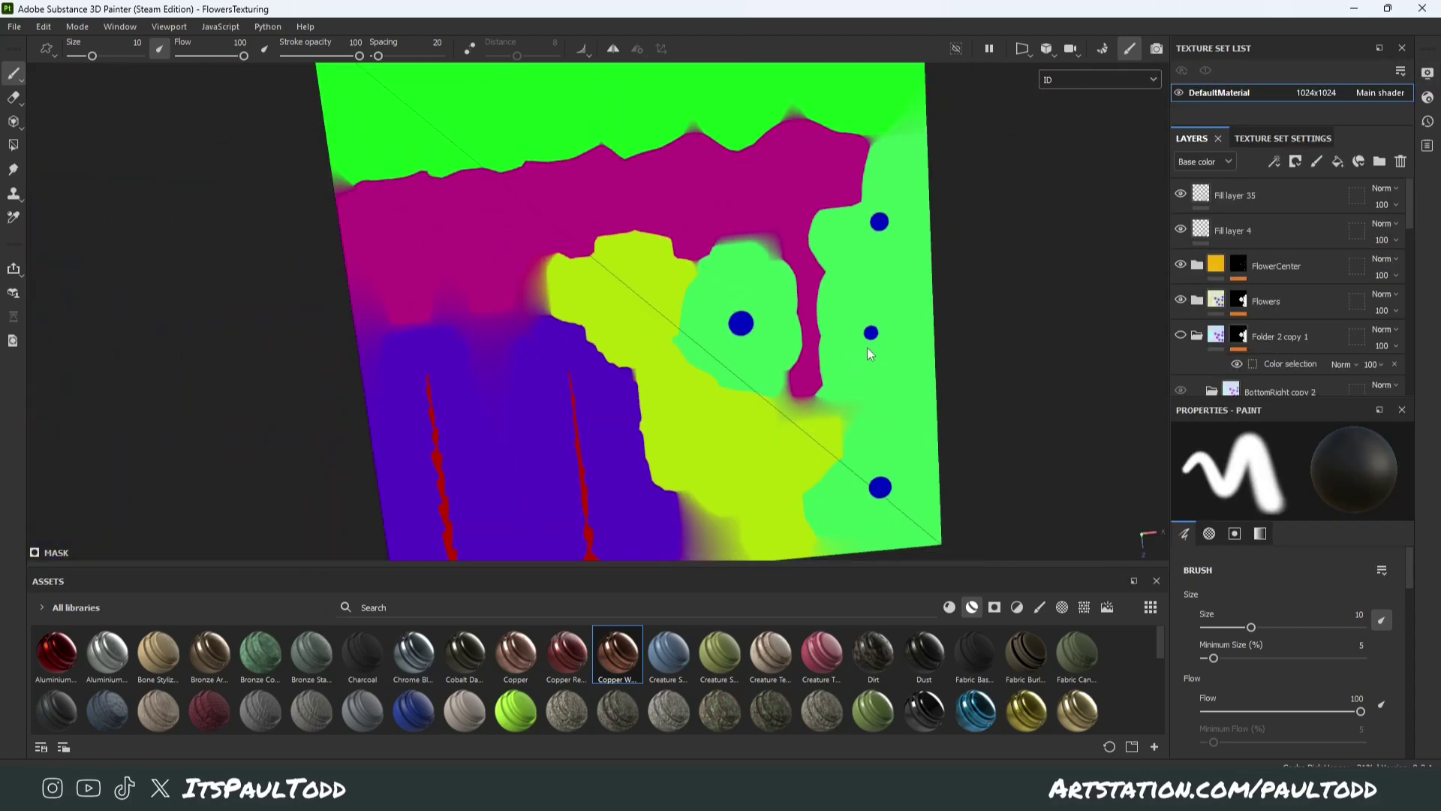
alt+drag(867, 349, 803, 143)
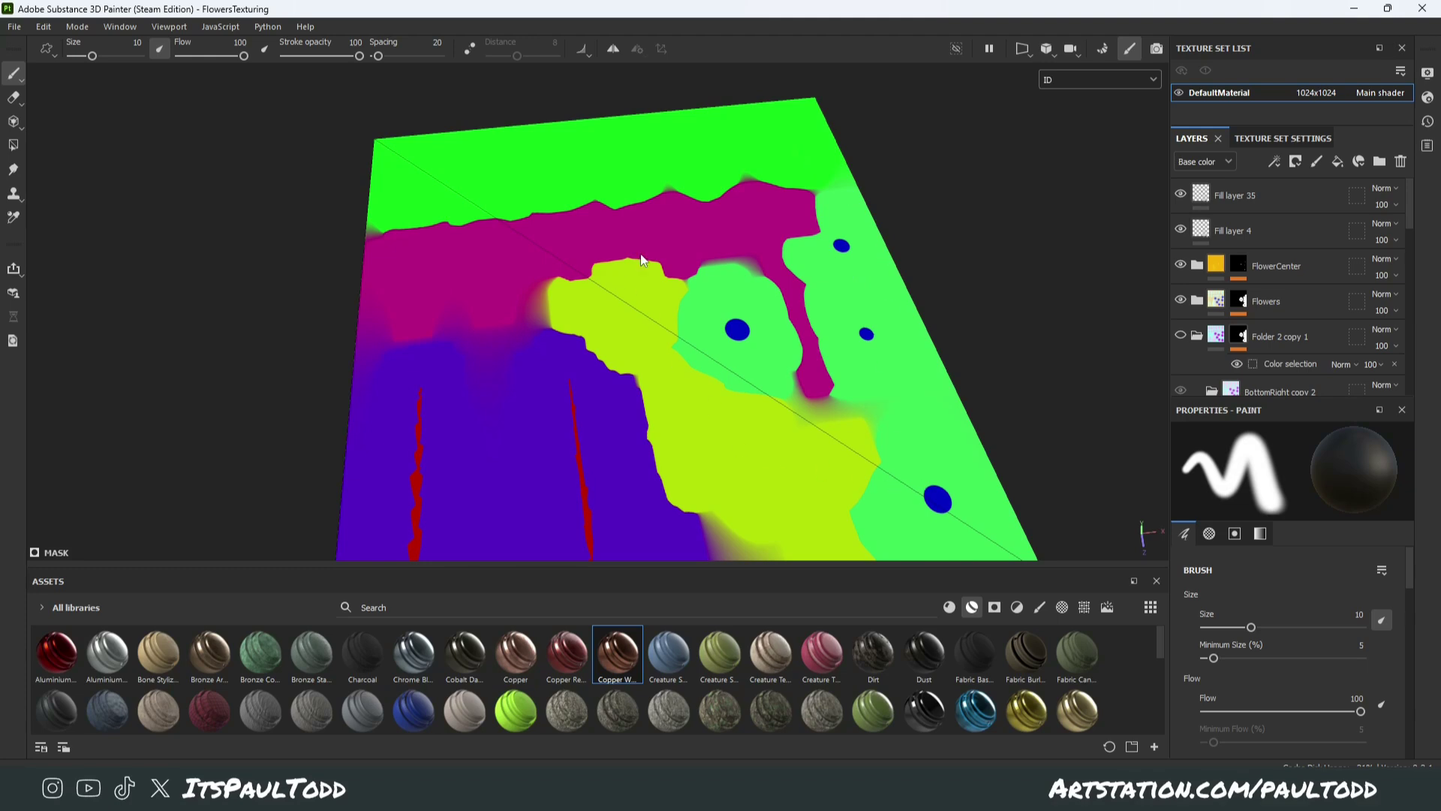
click(1238, 301)
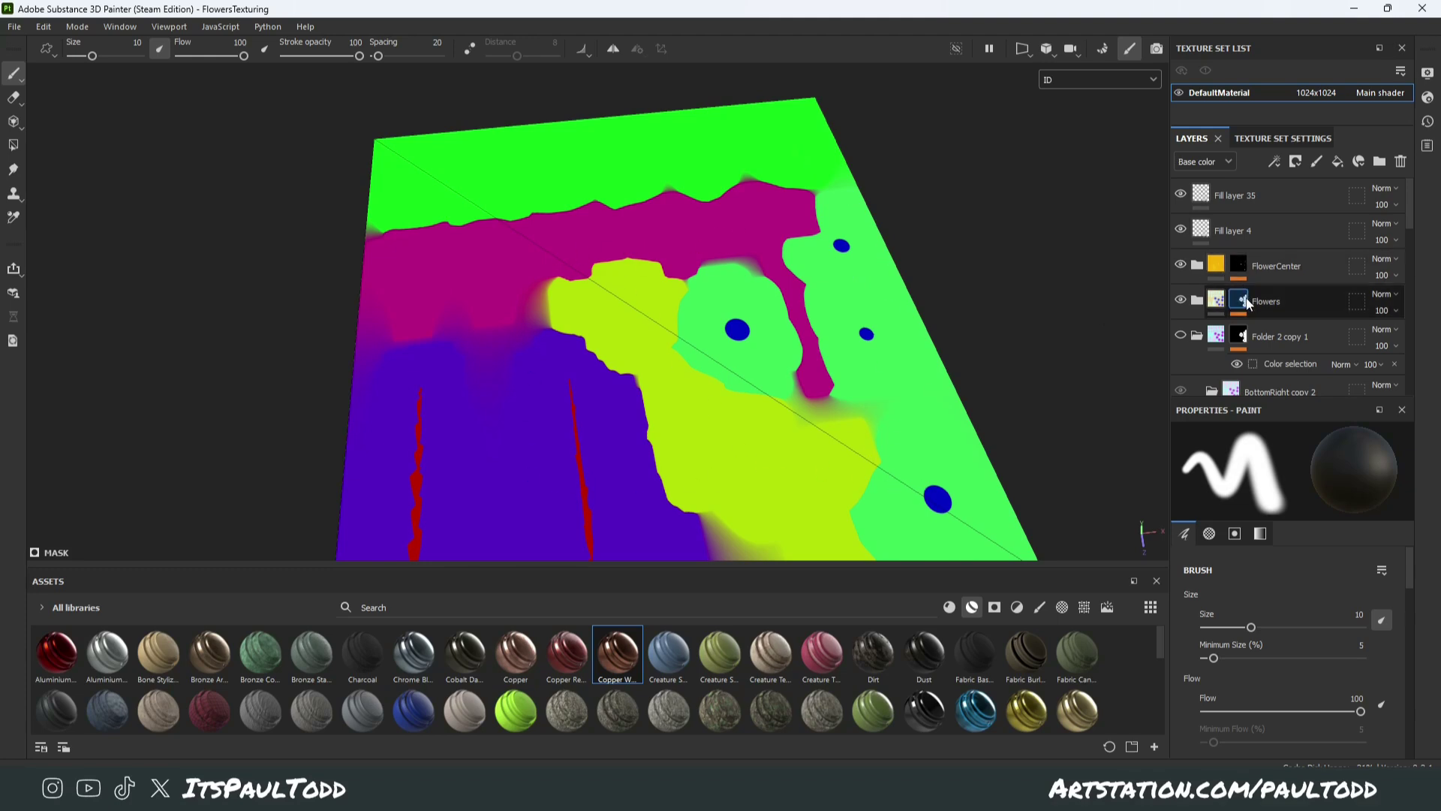
click(1285, 328)
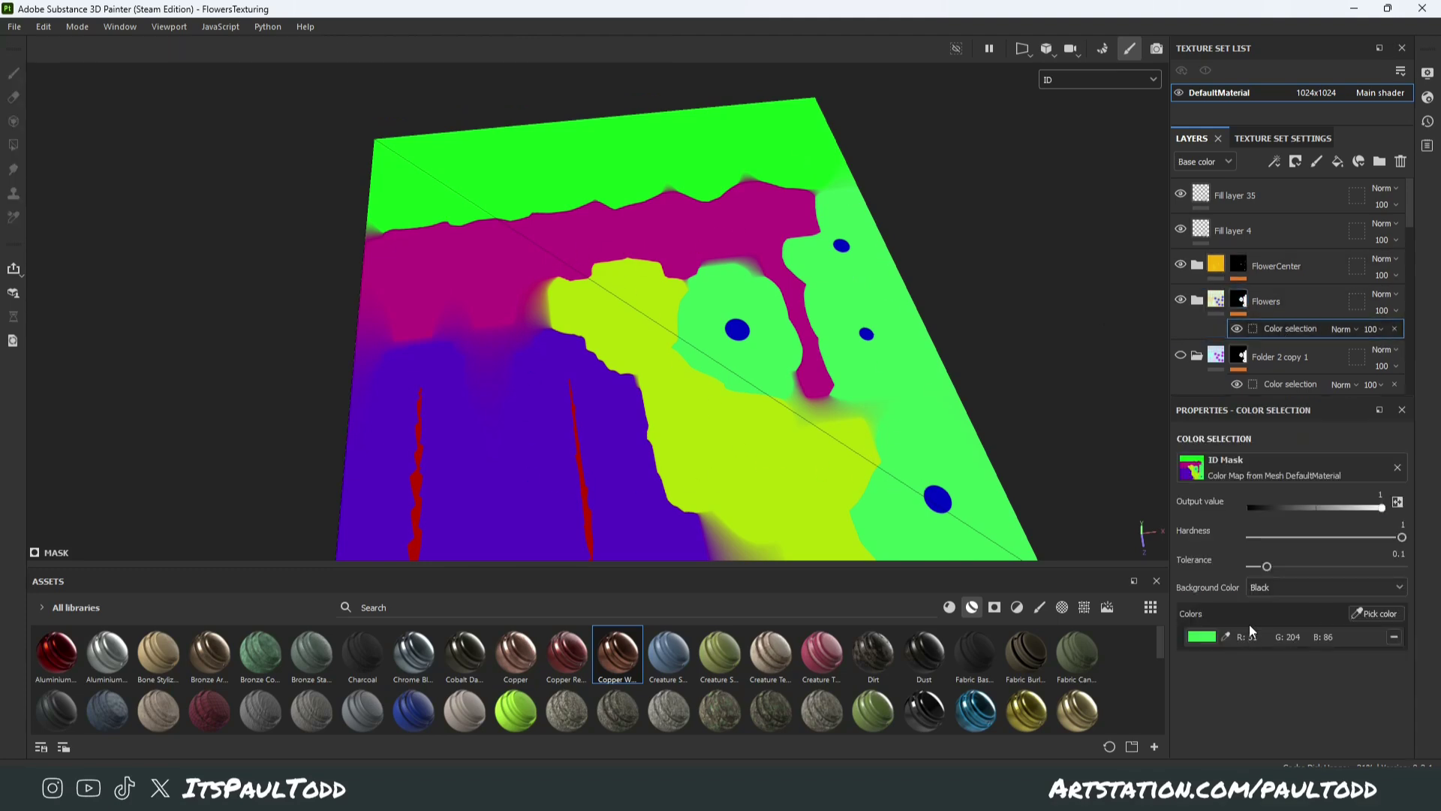
click(1077, 78)
click(1070, 101)
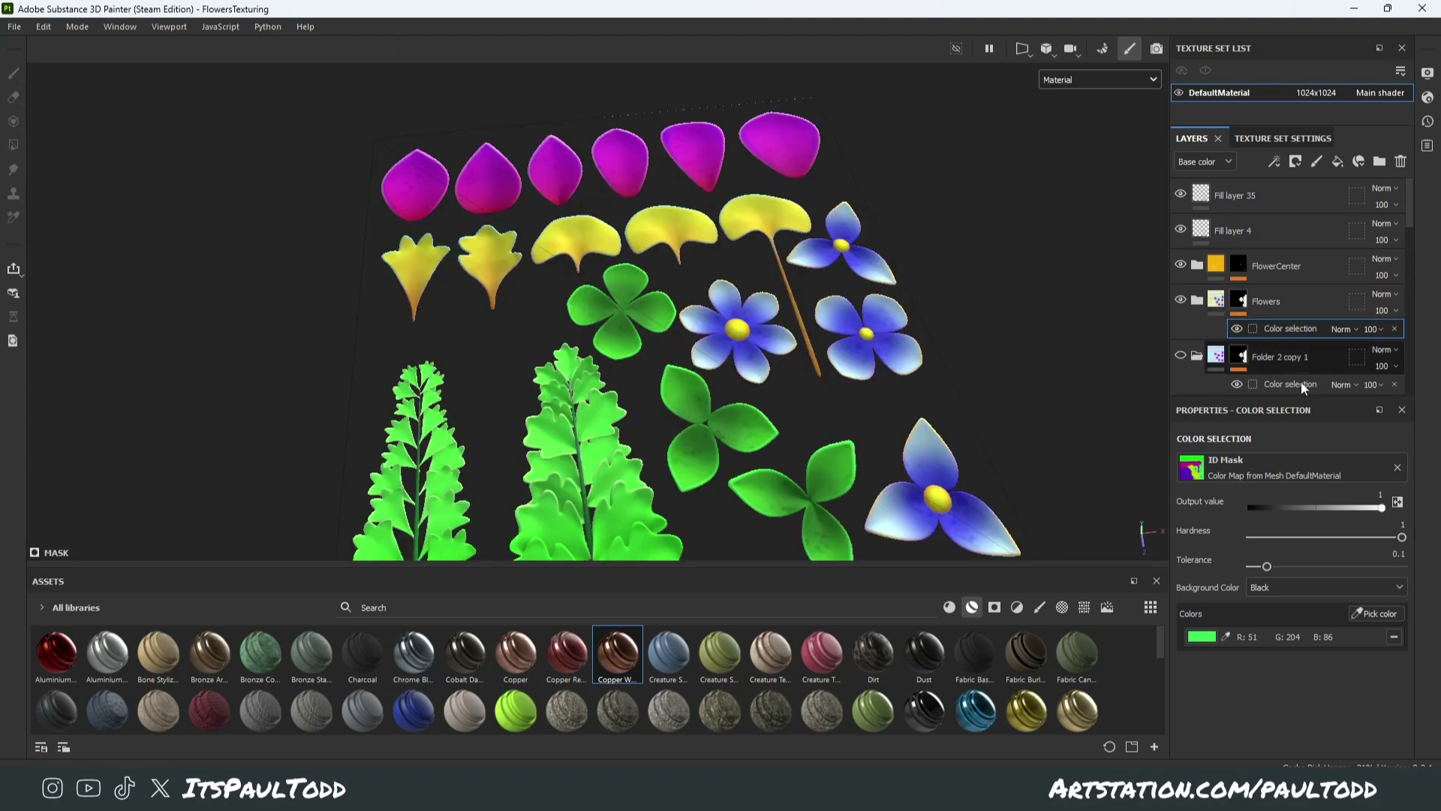
click(1393, 636)
click(1392, 620)
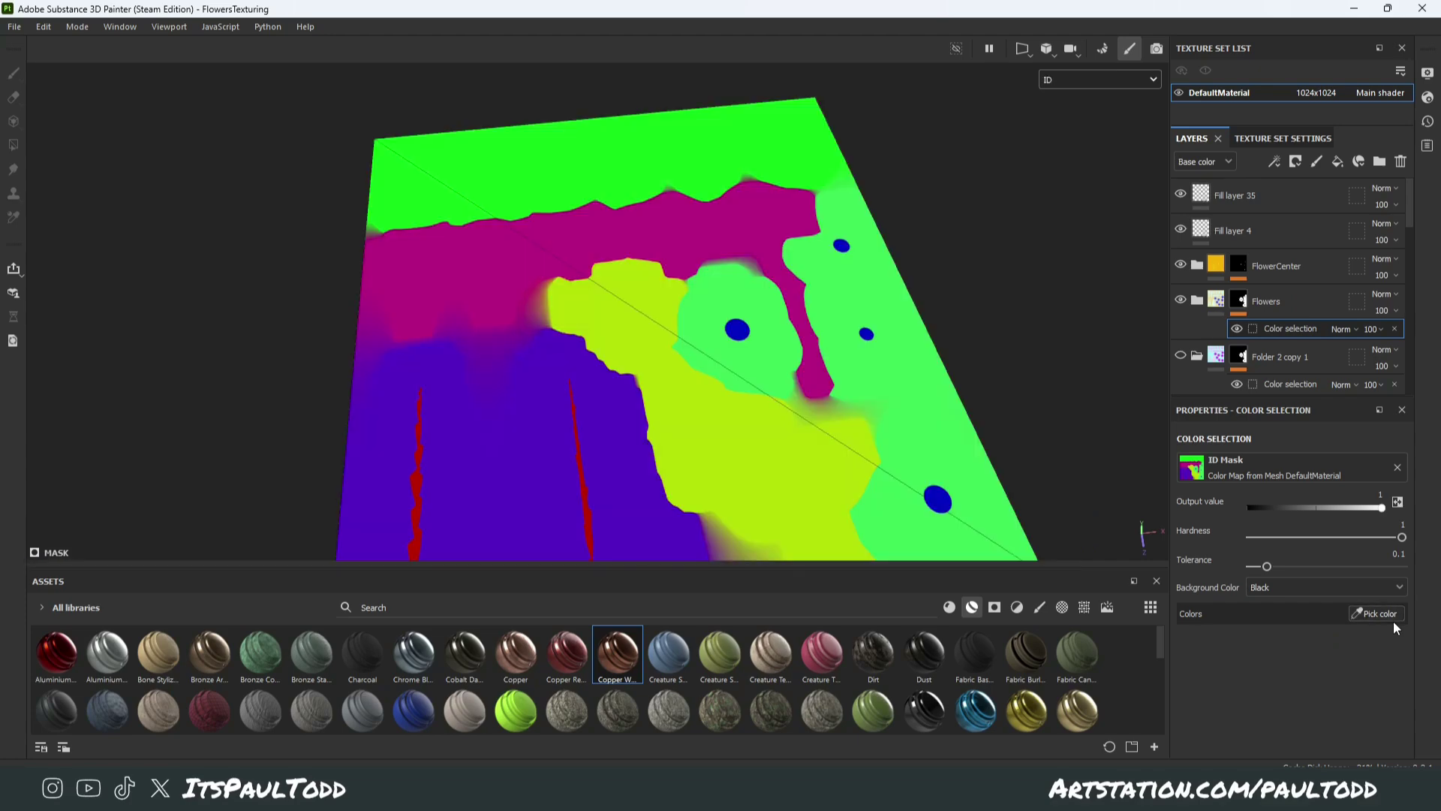
click(656, 292)
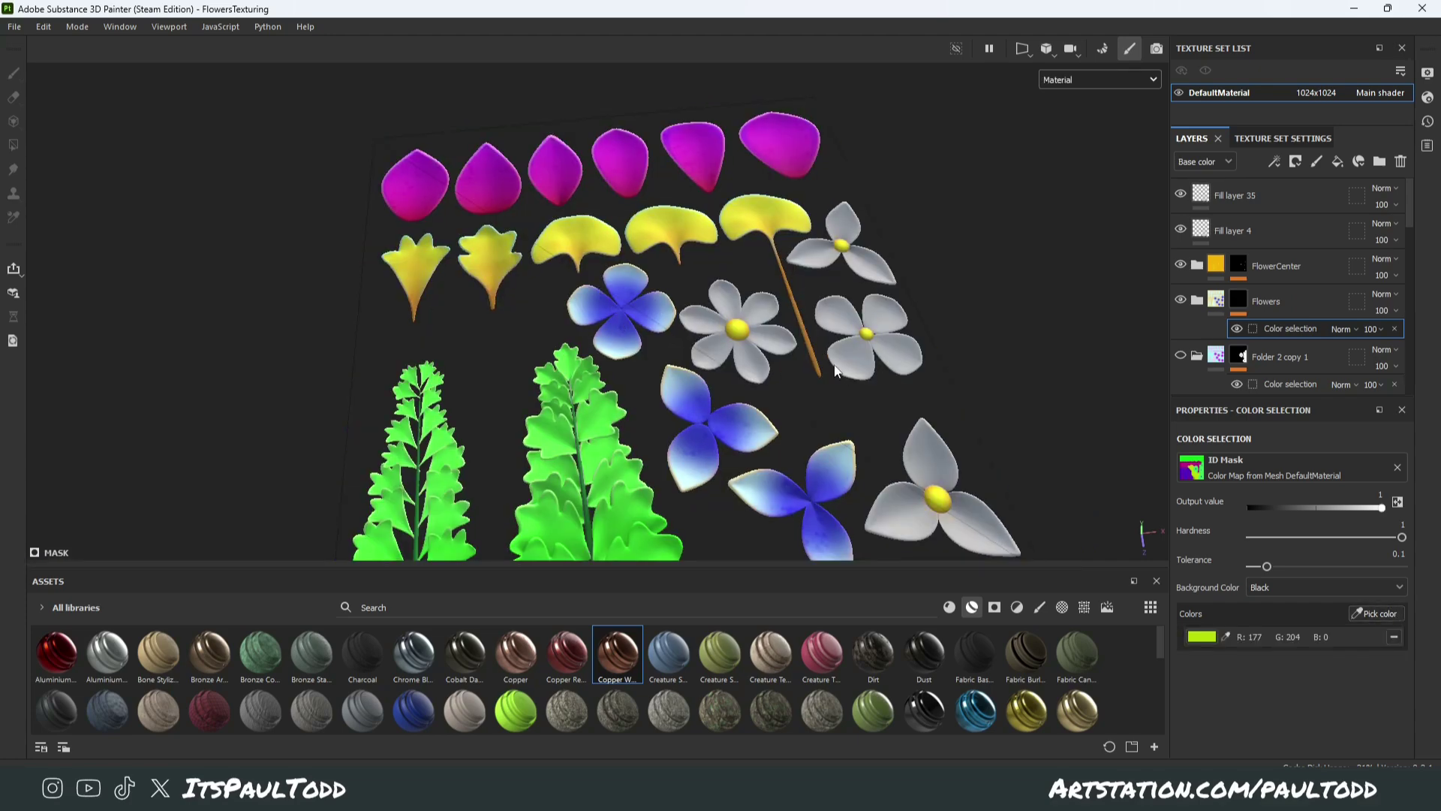
key(ctrl+z)
key(ctrl+z)
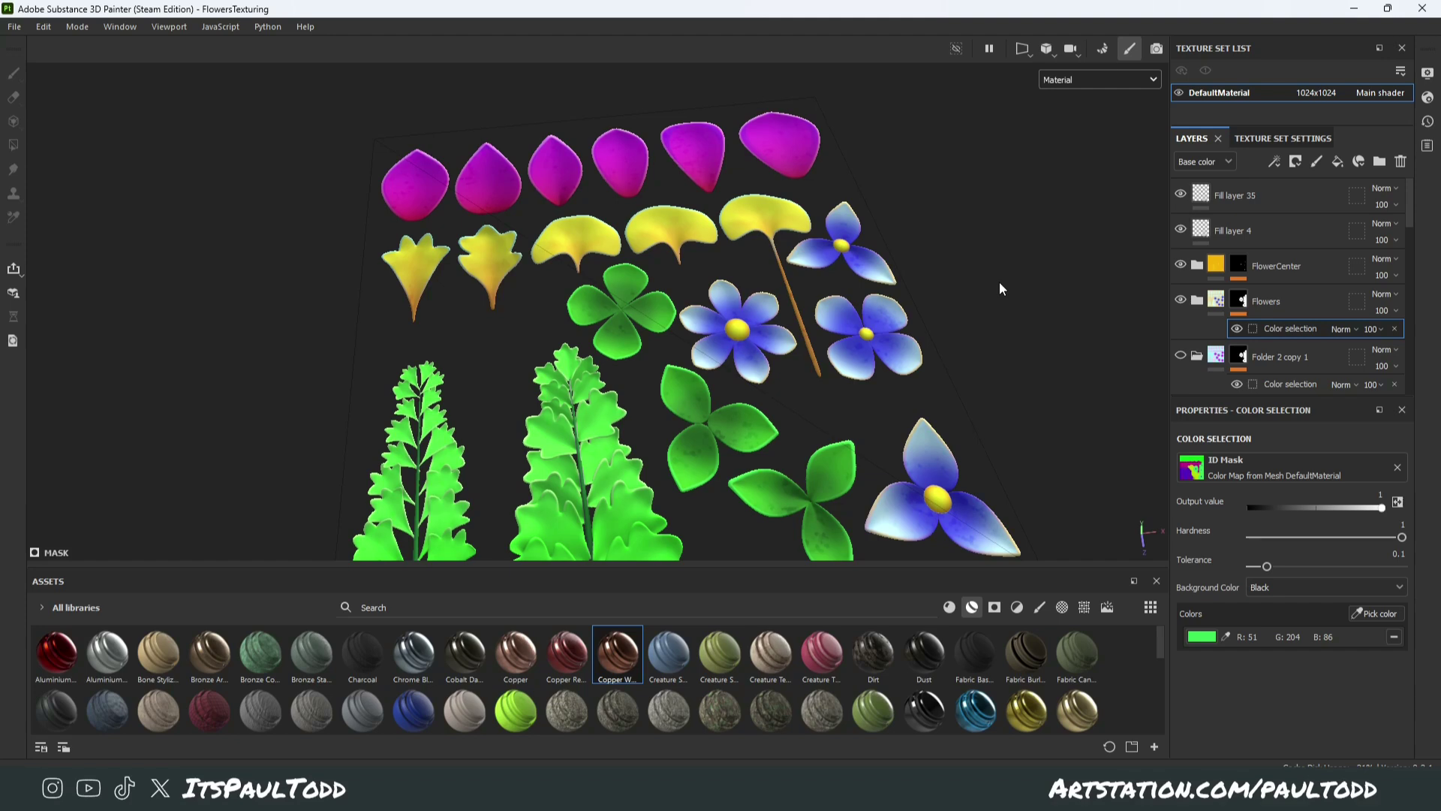